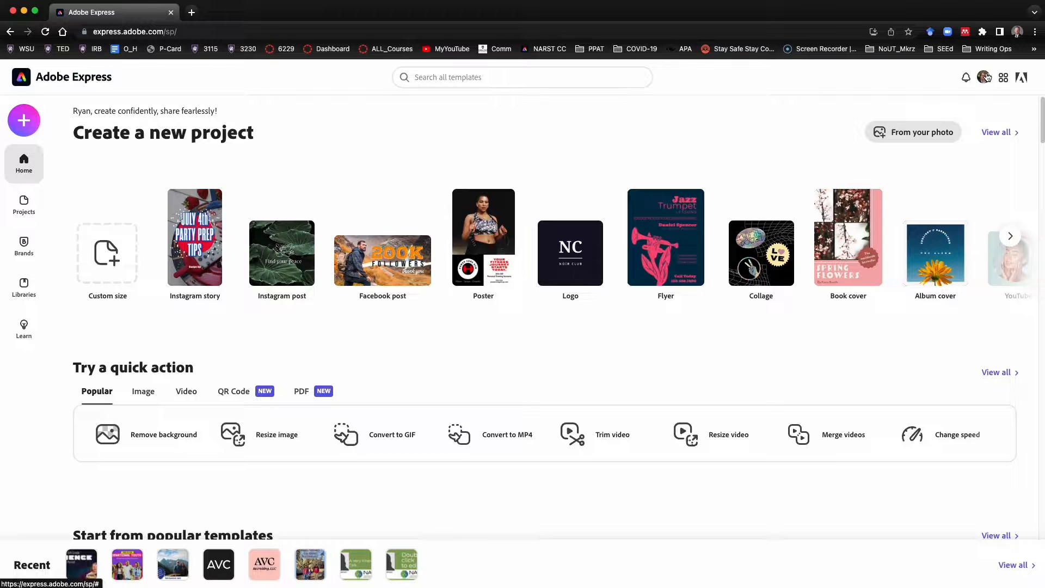
Start a blank Facebook post from scratch and search its templates for banner
mouse_move(425, 250)
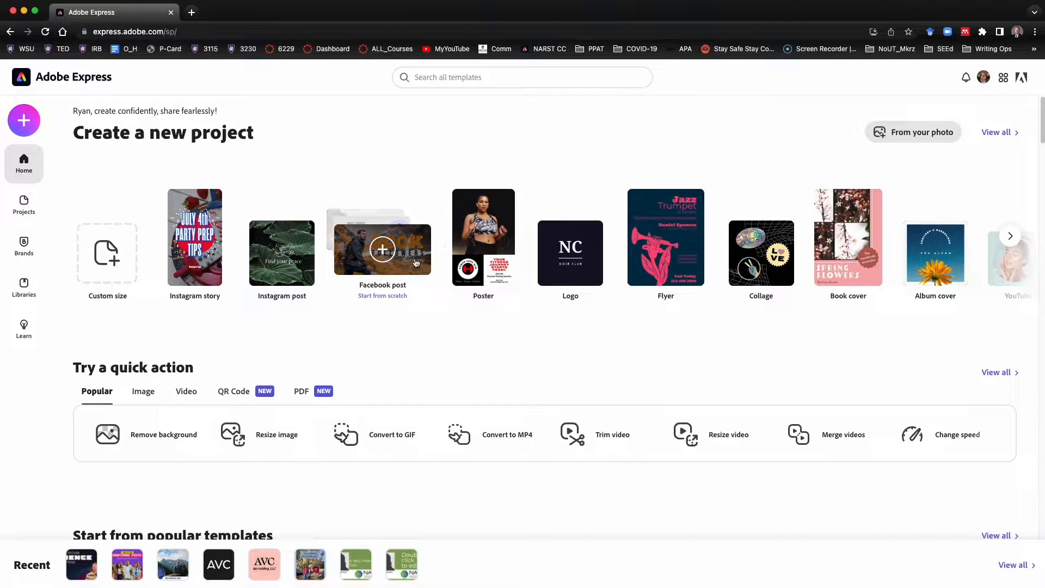
left_click(416, 263)
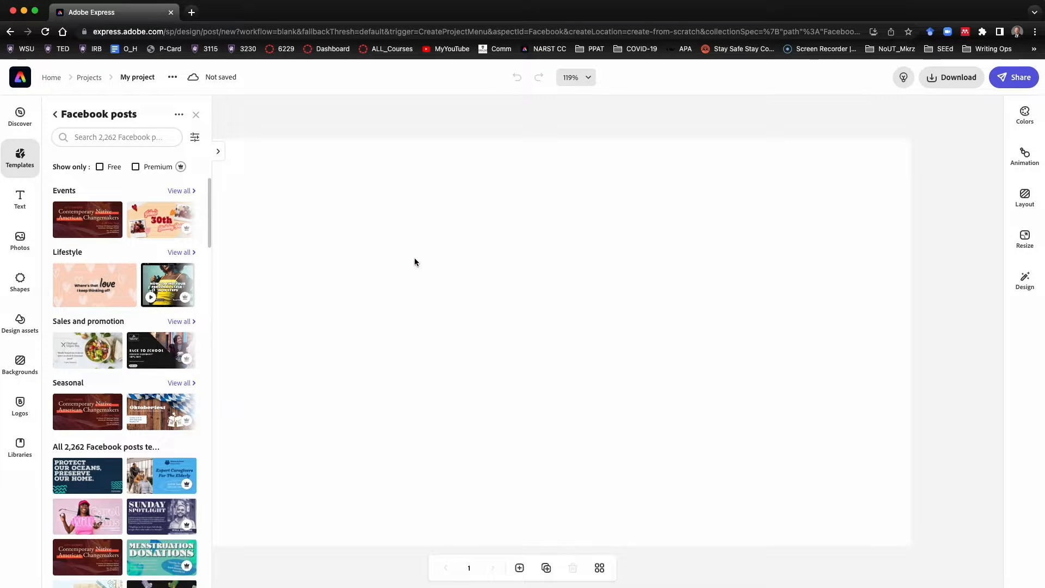
left_click(141, 138)
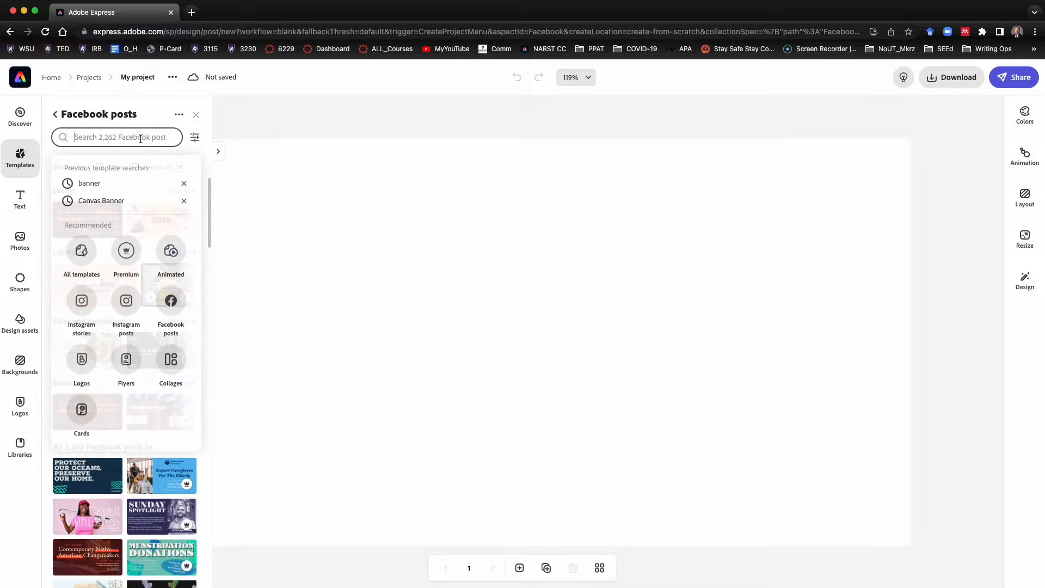
type("b")
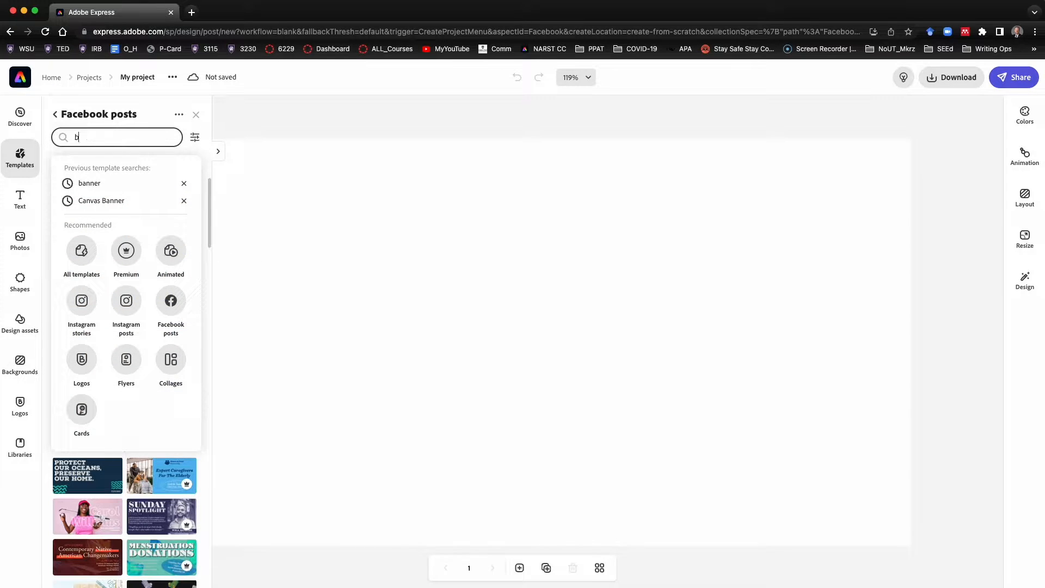
type("anner")
key("Return")
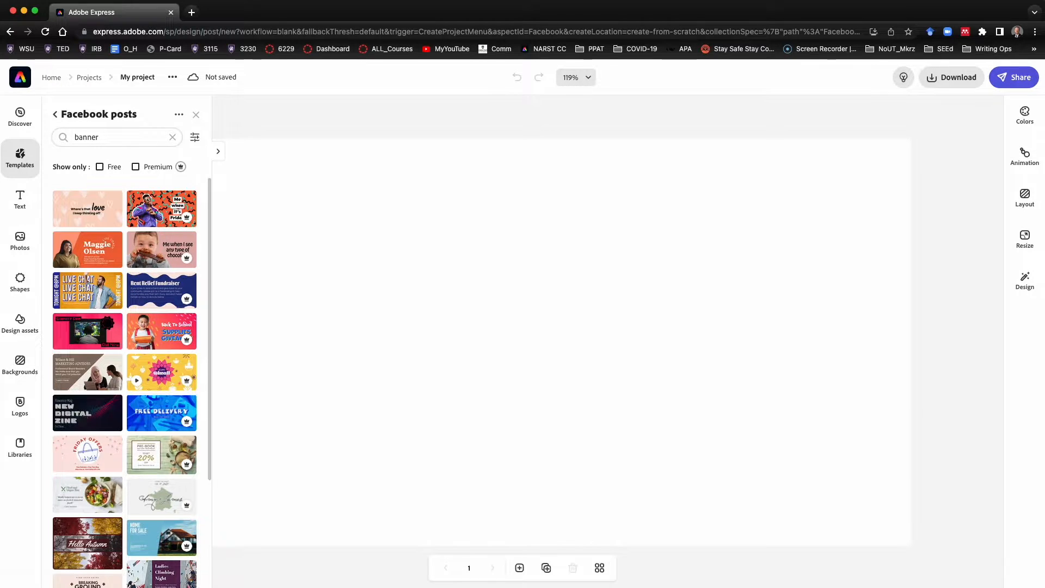
Apply the dark 'New Digital Zine' template to the post and close the templates panel
left_click(87, 412)
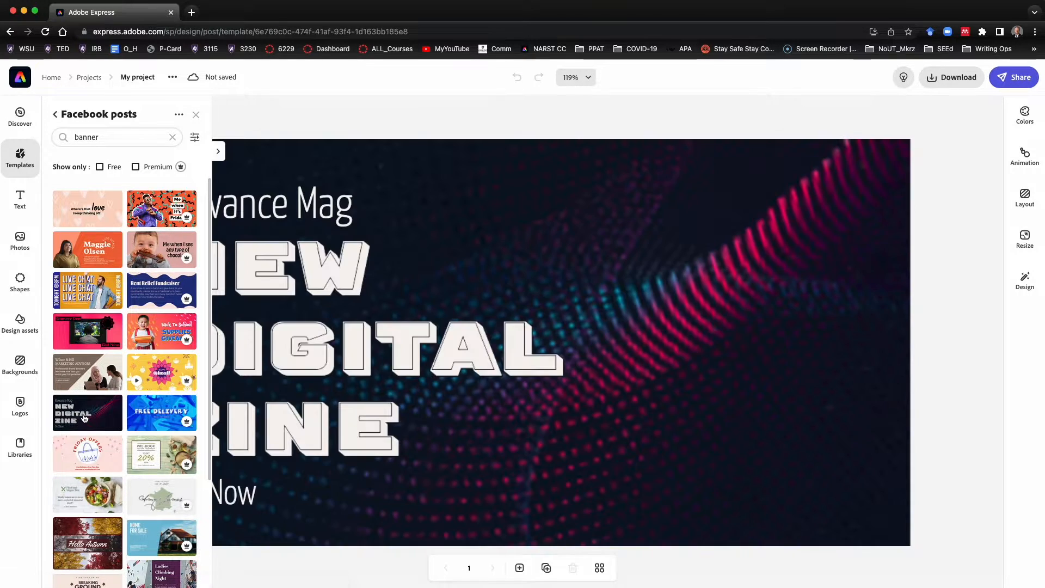
left_click(196, 117)
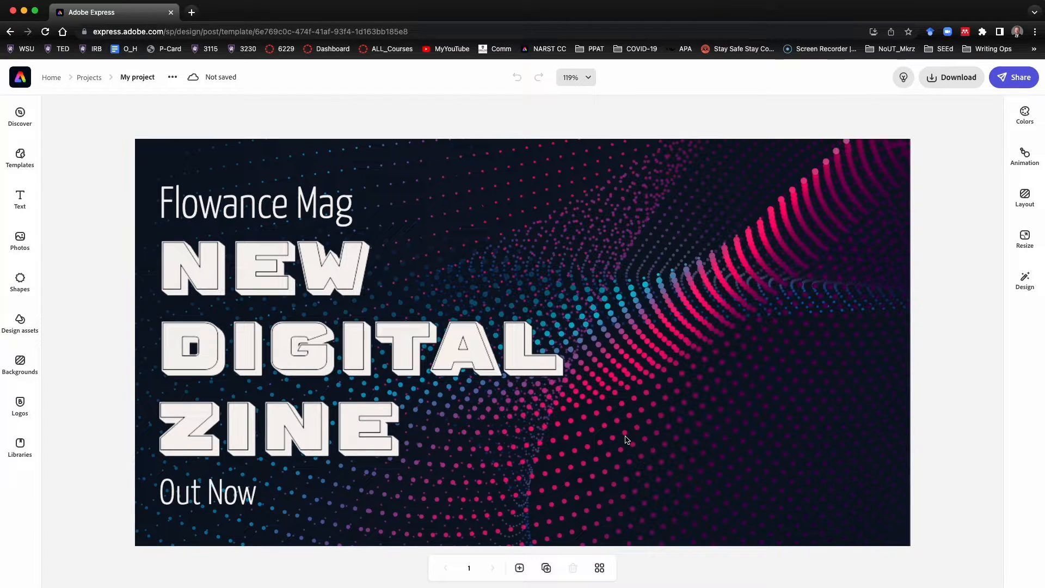
Inspect the template's text layers, background, image and grouped elements by selecting each in turn
left_click(365, 363)
left_click(365, 363)
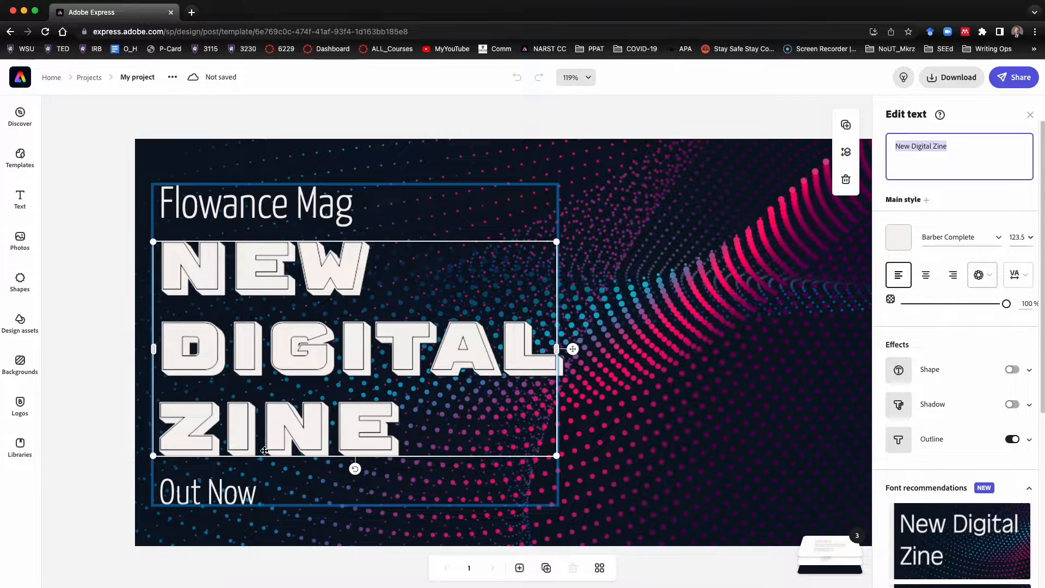
left_click(249, 204)
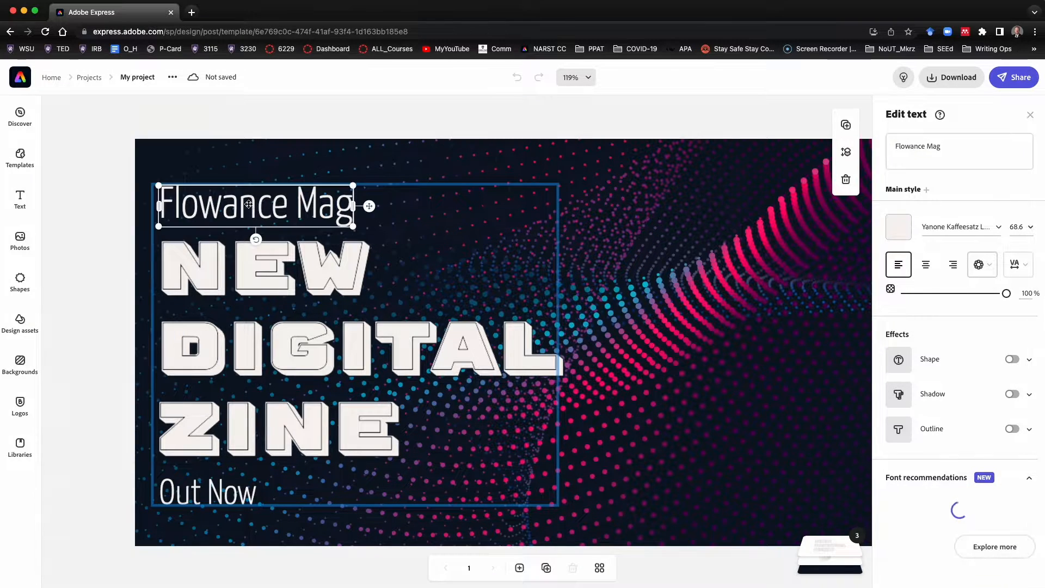
left_click(248, 263)
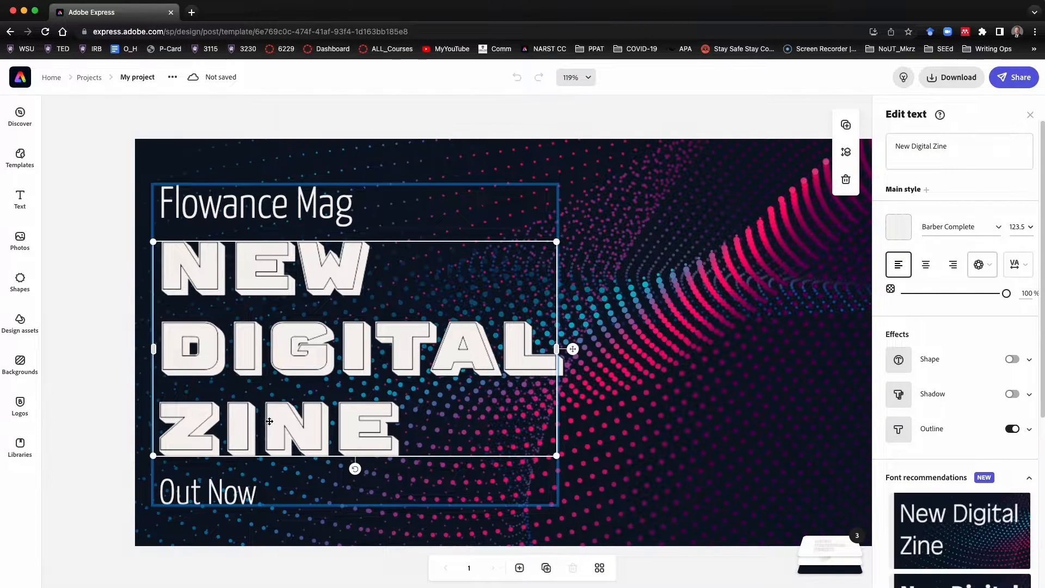
left_click(815, 561)
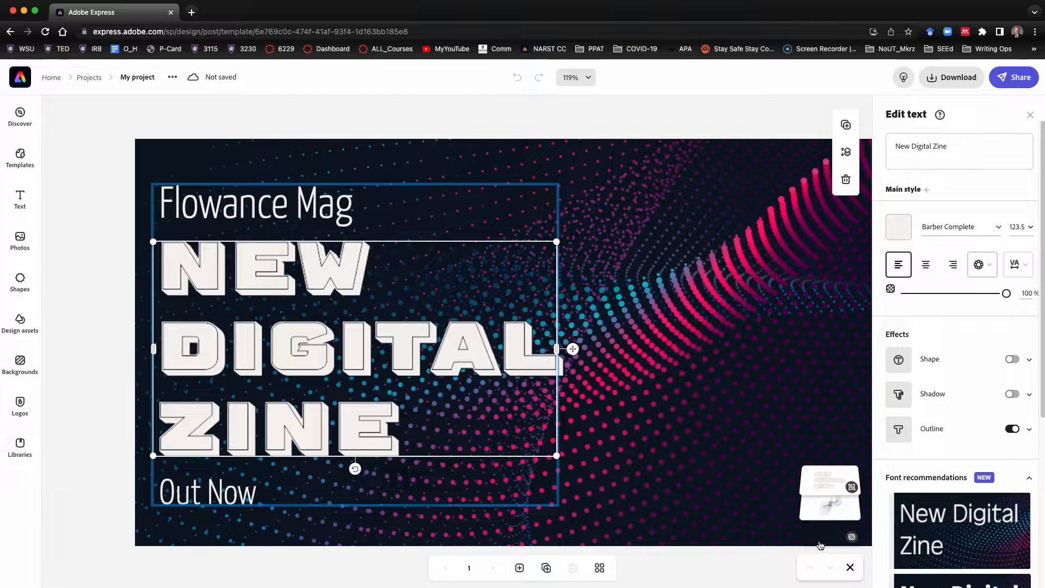
left_click(821, 543)
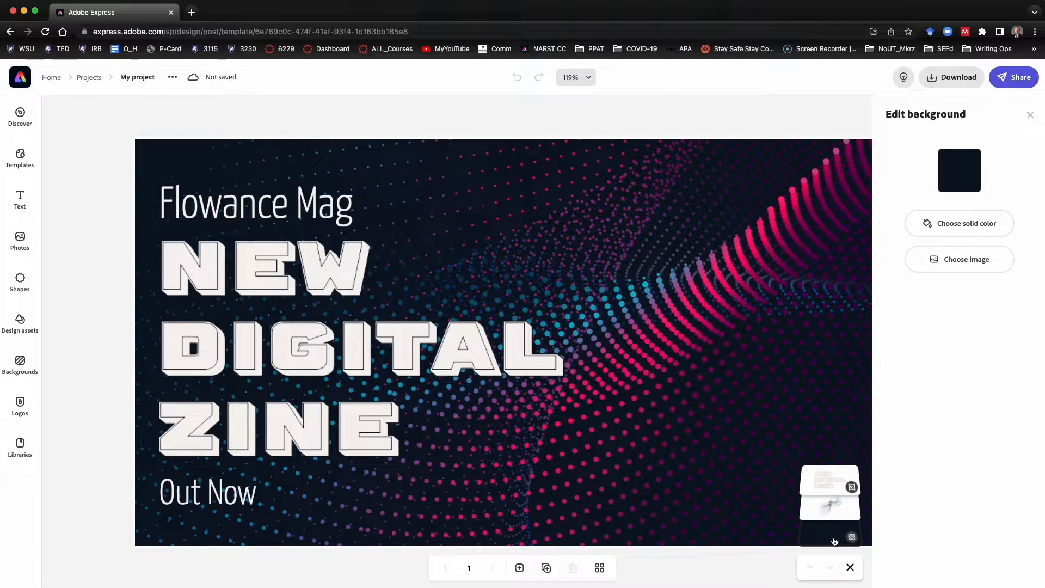
left_click(842, 510)
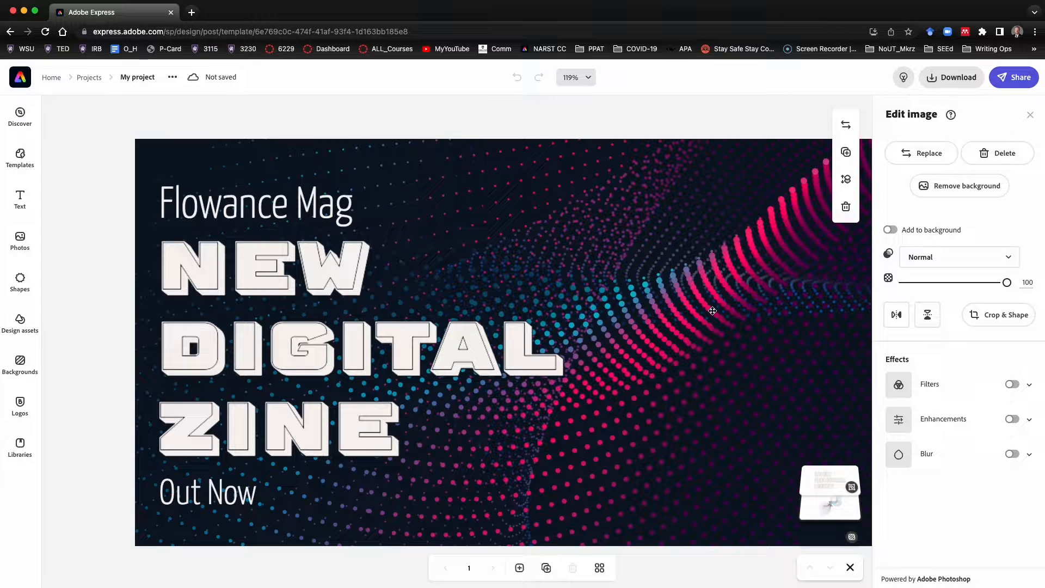
left_click(823, 484)
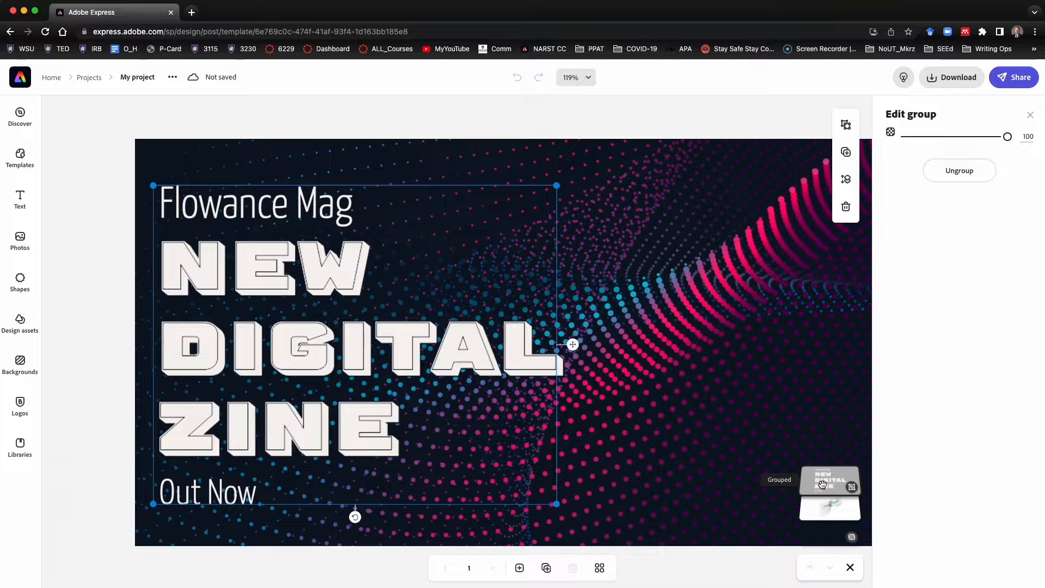
left_click(286, 215)
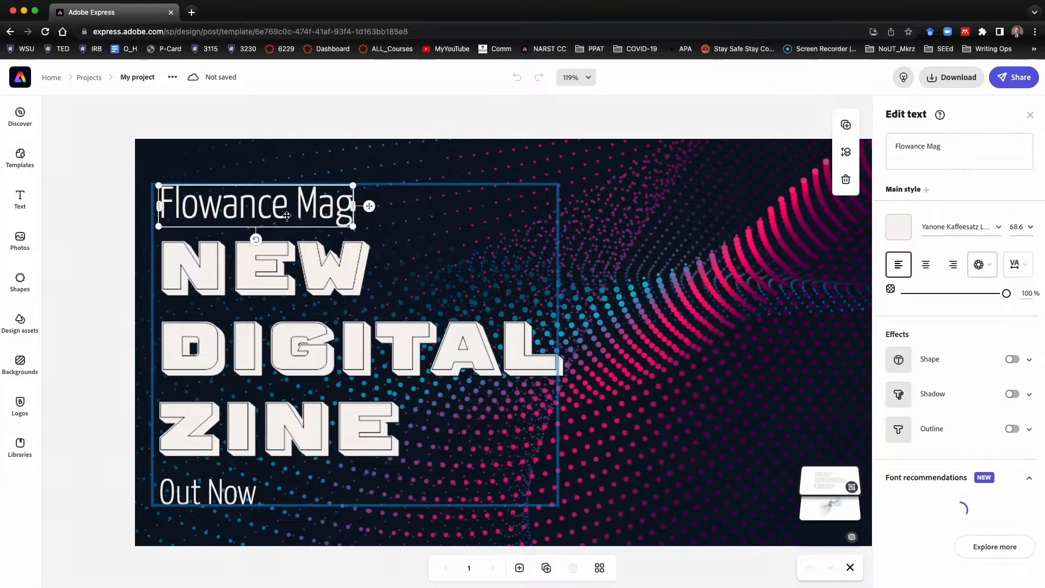
left_click(287, 270)
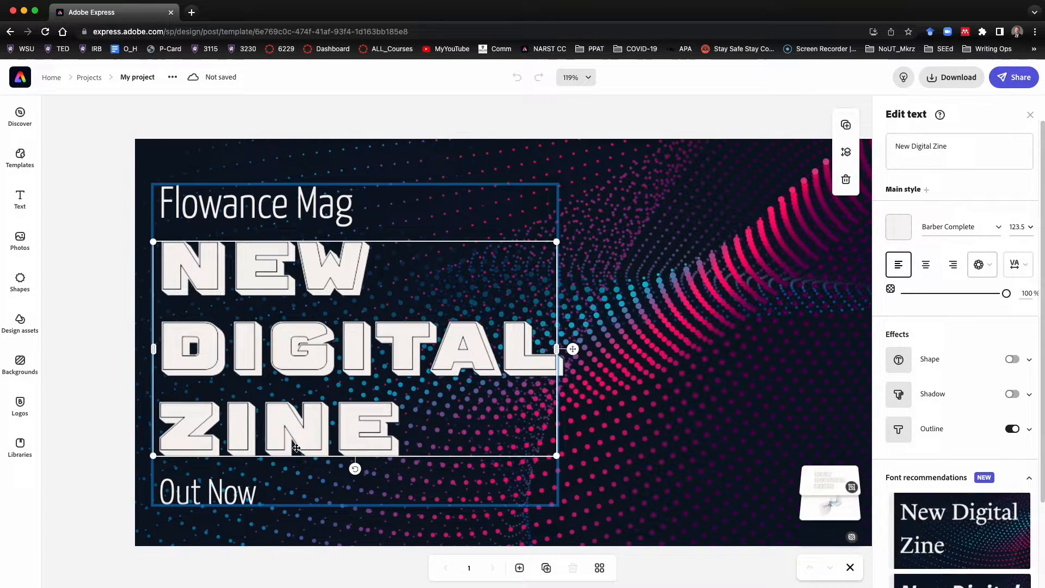
left_click(240, 504)
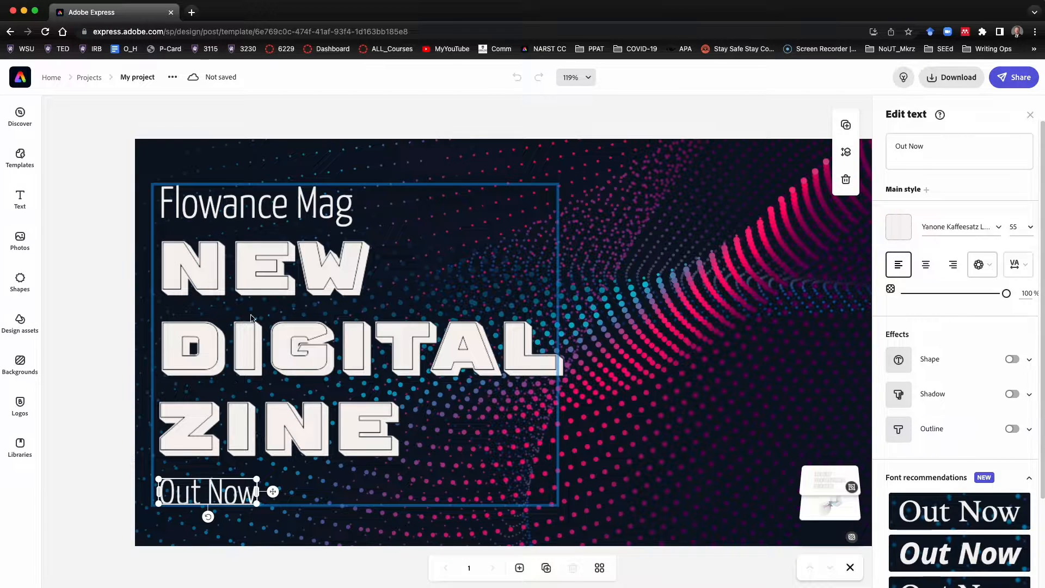
Replace the top line 'Flowance Mag' with the user's name in possessive form
left_click(280, 203)
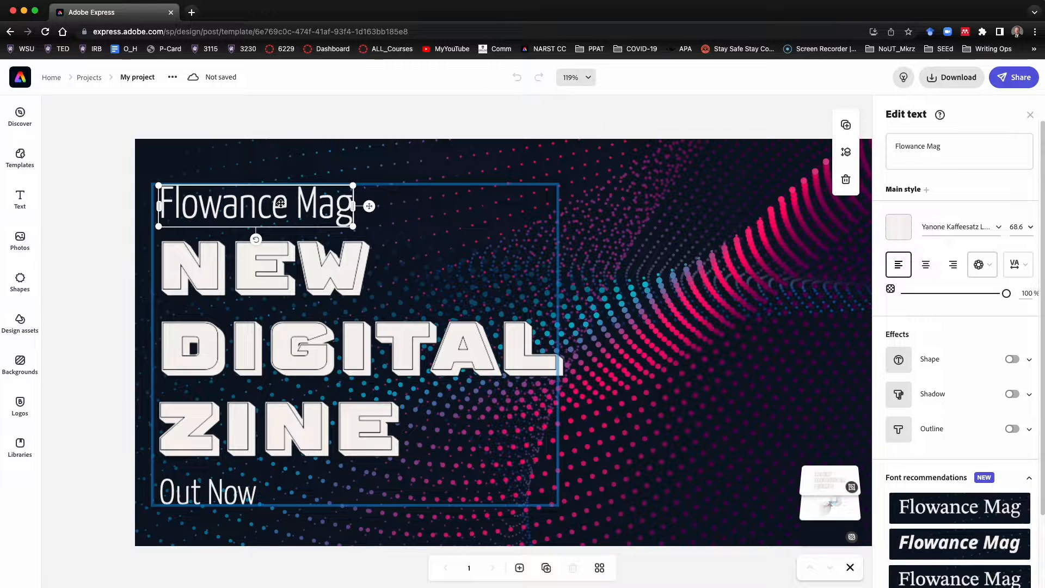
left_click(280, 207)
left_click(280, 212)
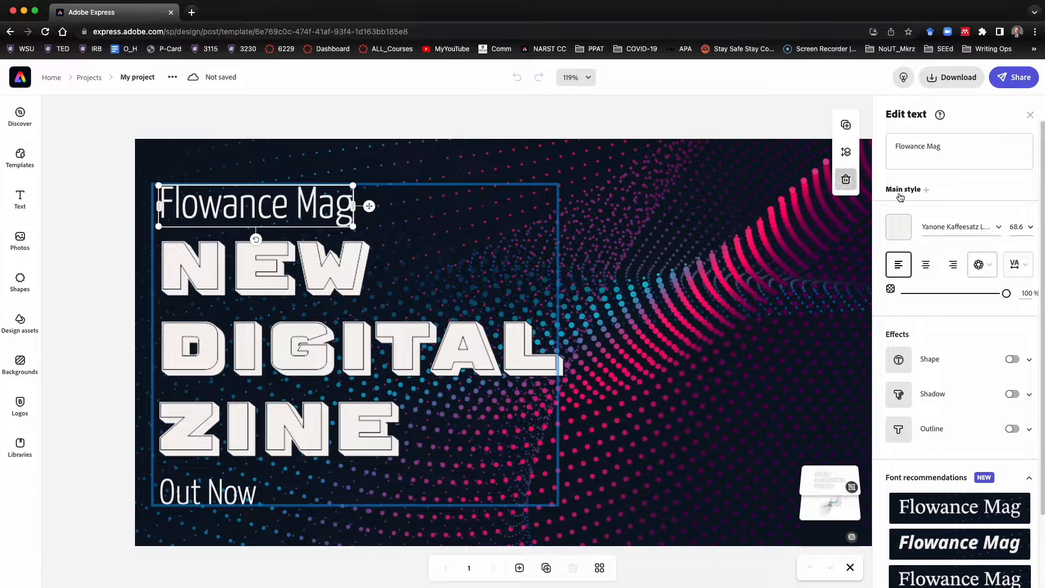
left_click(958, 151)
key("Return")
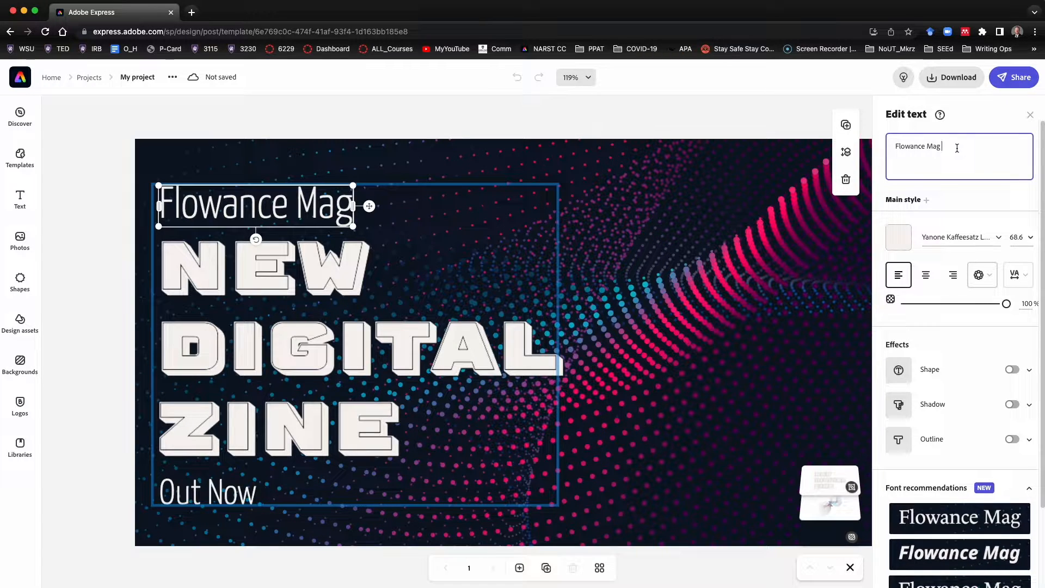
left_click_drag(957, 148, 892, 146)
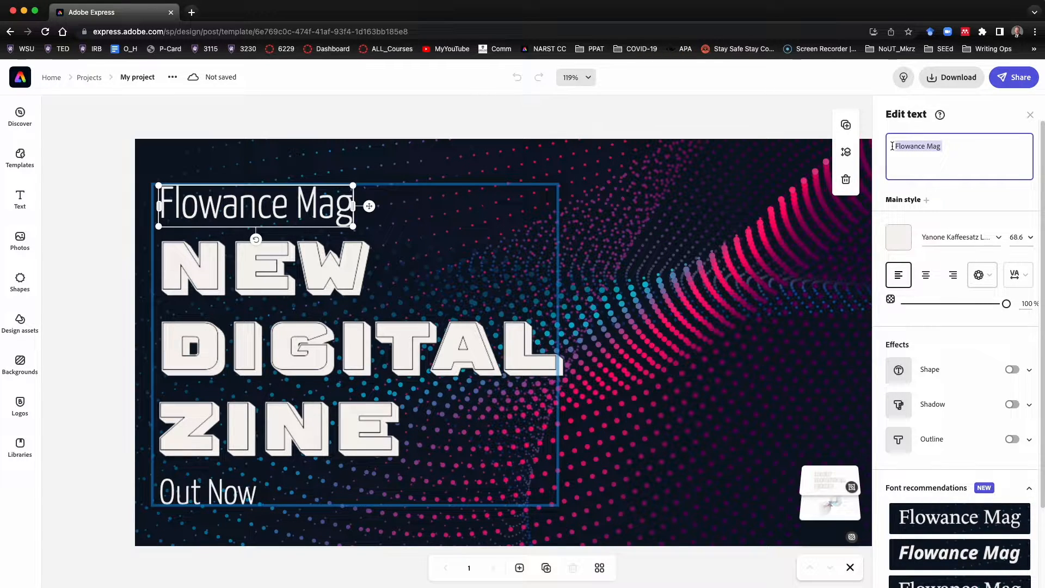
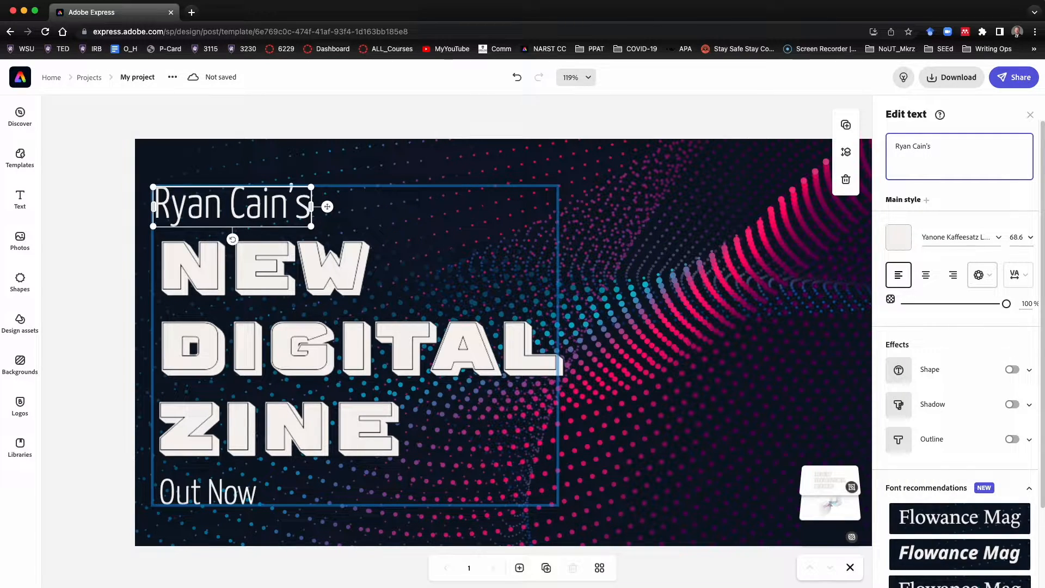
Change the large 'New Digital Zine' title text to Science Class
left_click(275, 291)
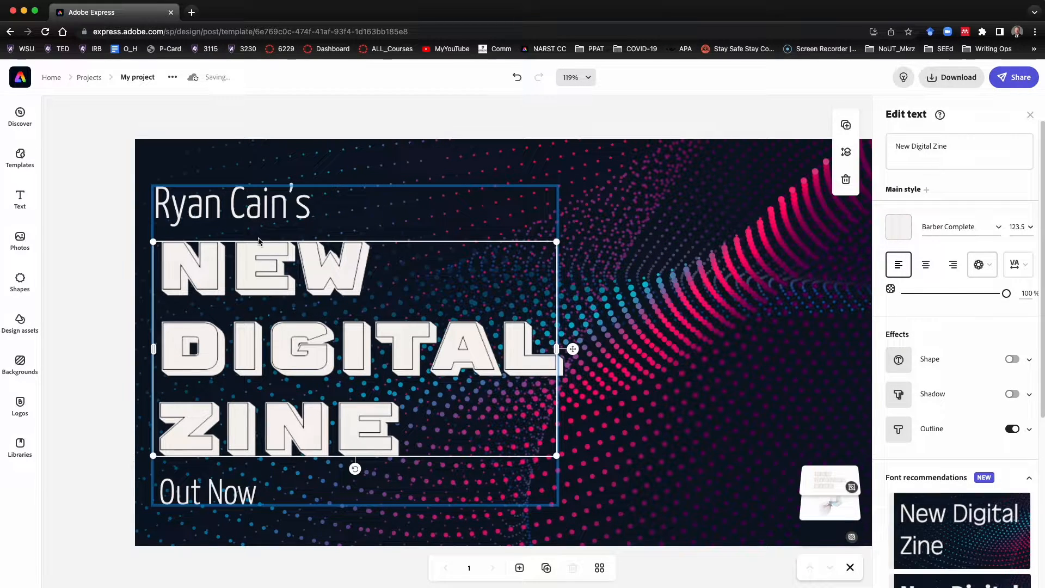
left_click(272, 336)
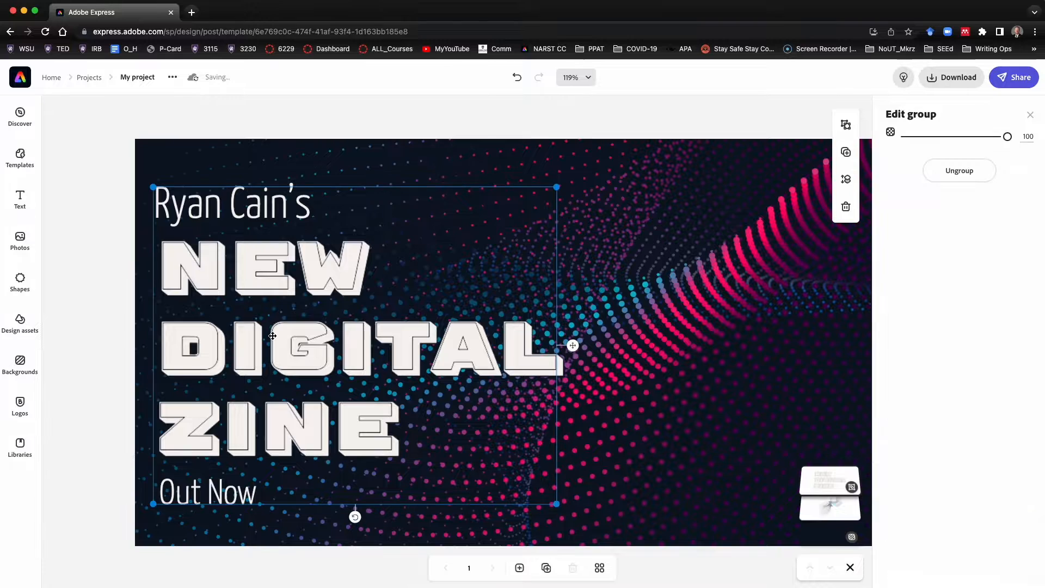
left_click(272, 336)
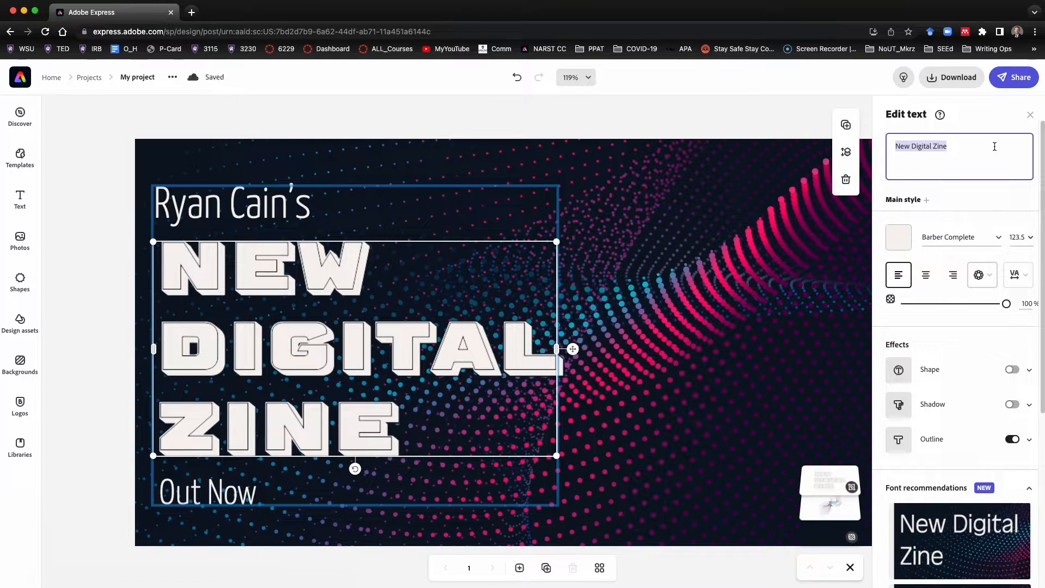
type("Science ")
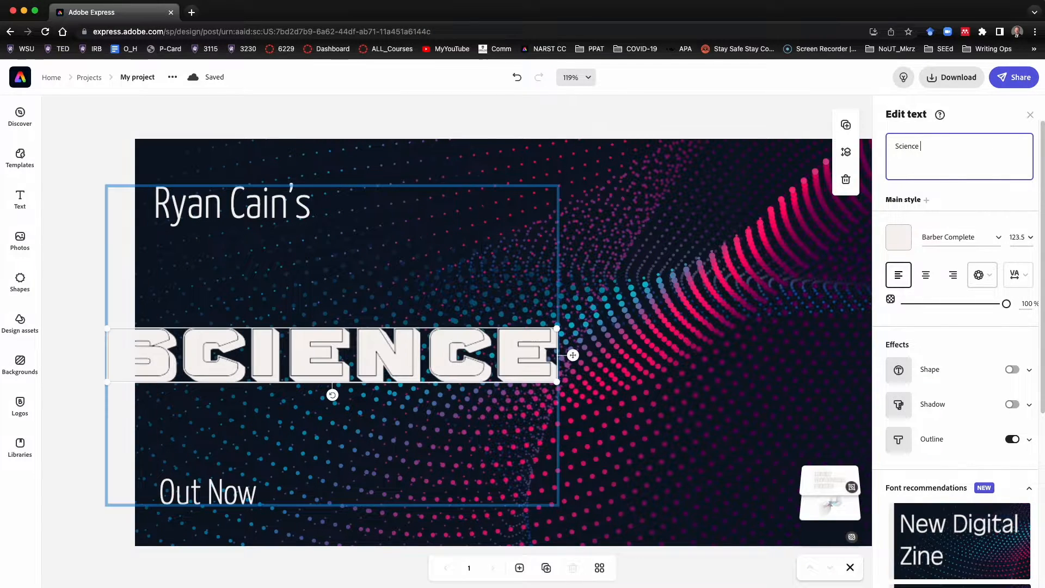
type("cla")
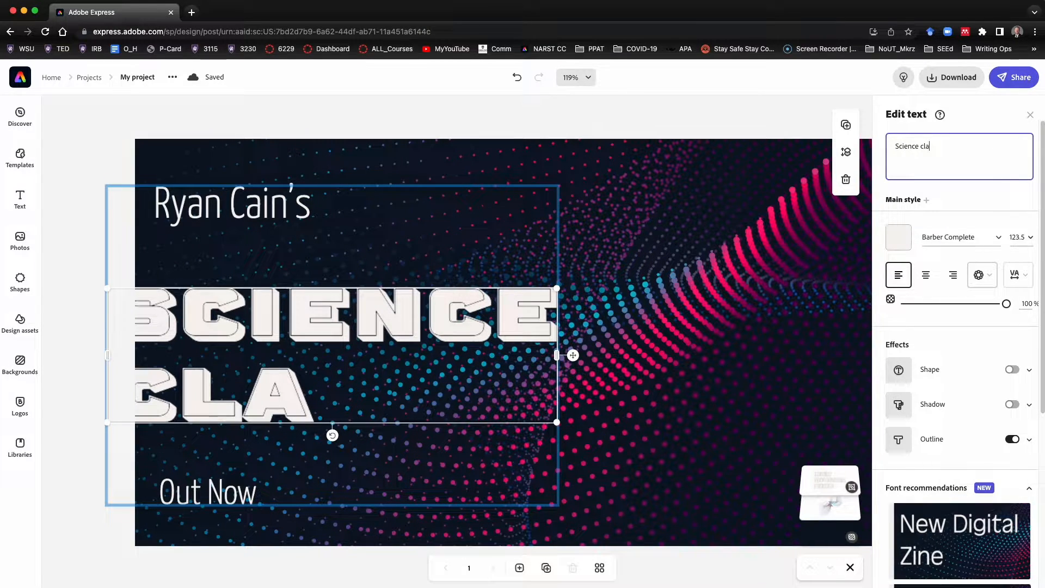
key("BackSpace")
key("BackSpace")
key("BackSpace")
type("C")
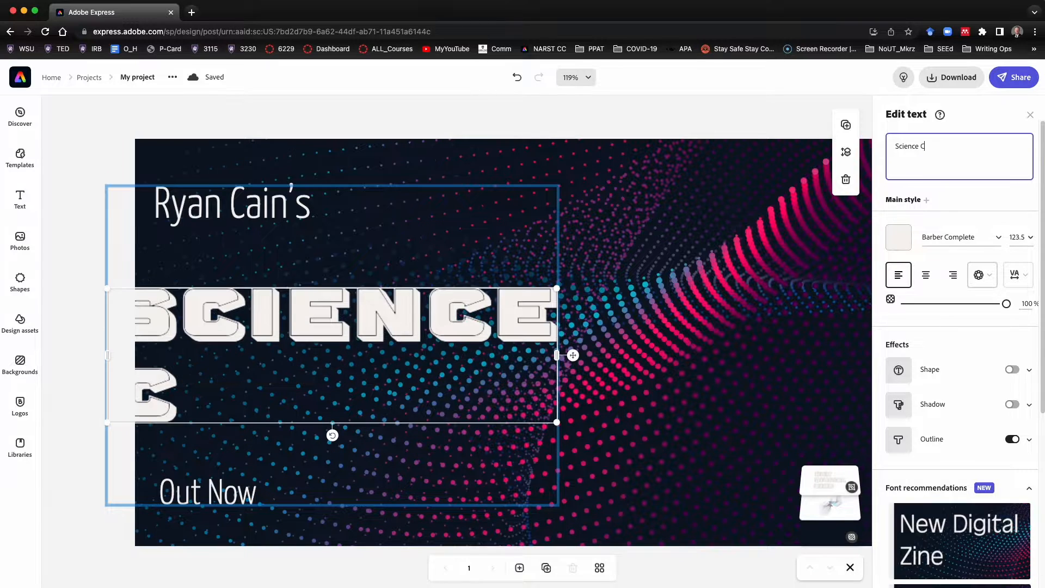
type("lass")
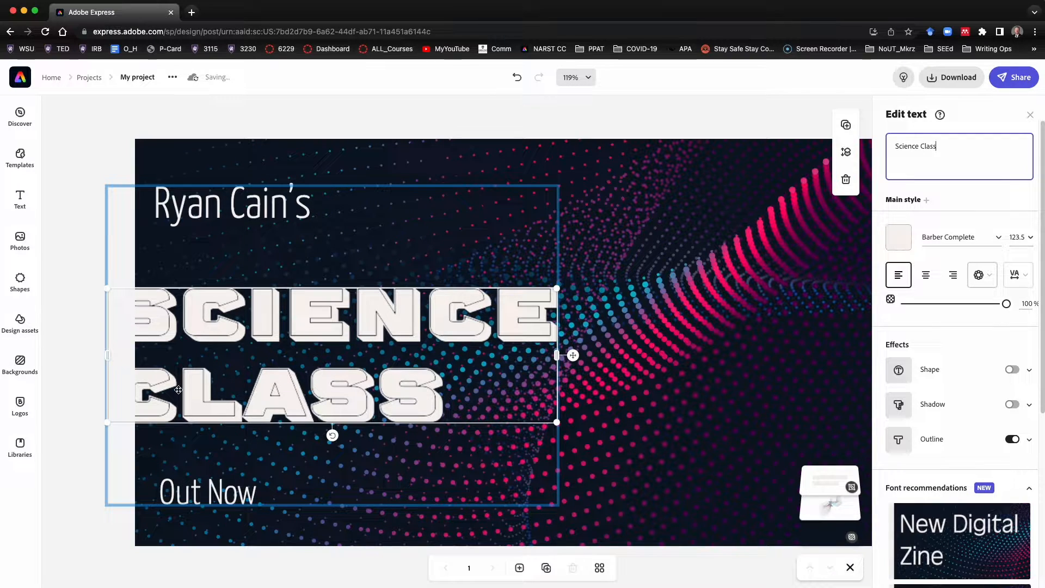
Replace the bottom line 'Out Now' with the text Third Period
left_click(229, 492)
left_click(228, 492)
left_click(227, 491)
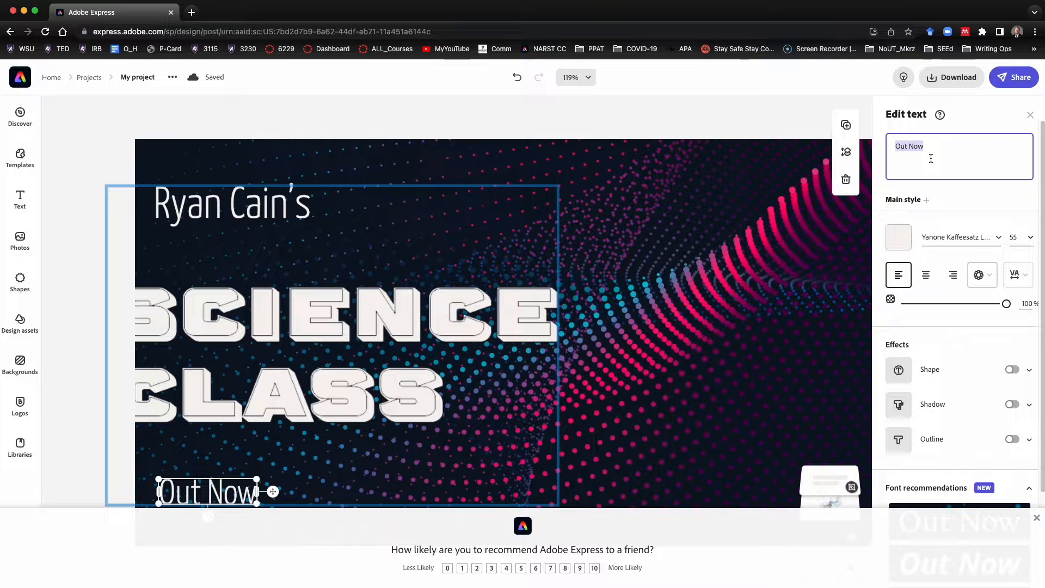
type("3rd")
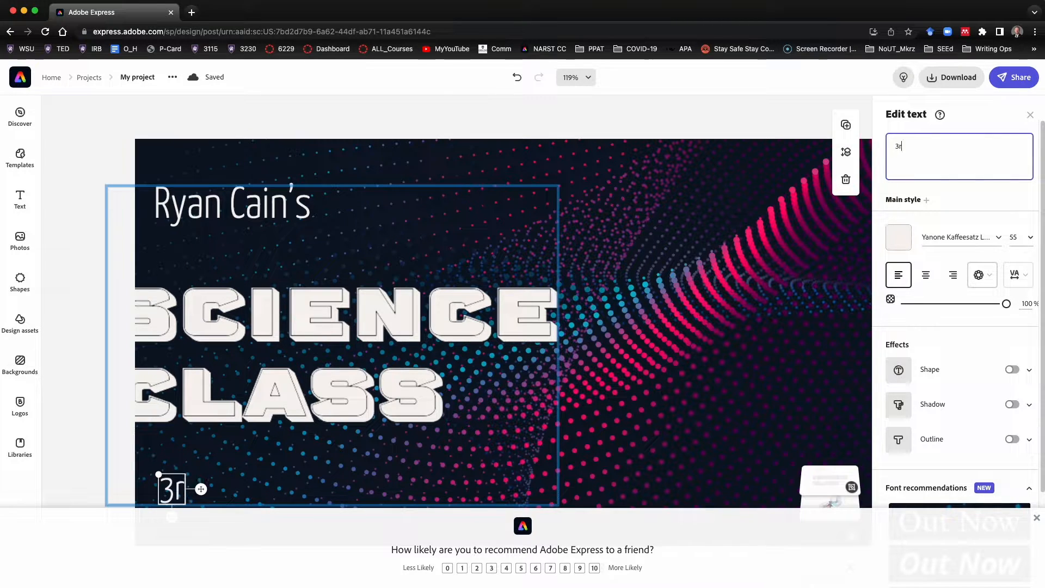
key("BackSpace")
key("BackSpace")
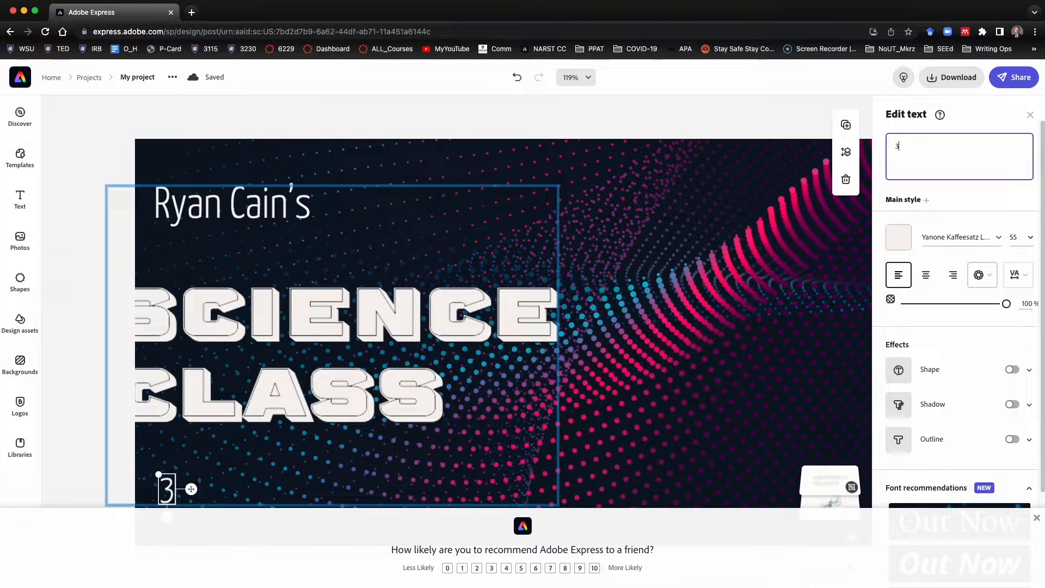
key("BackSpace")
type("Third")
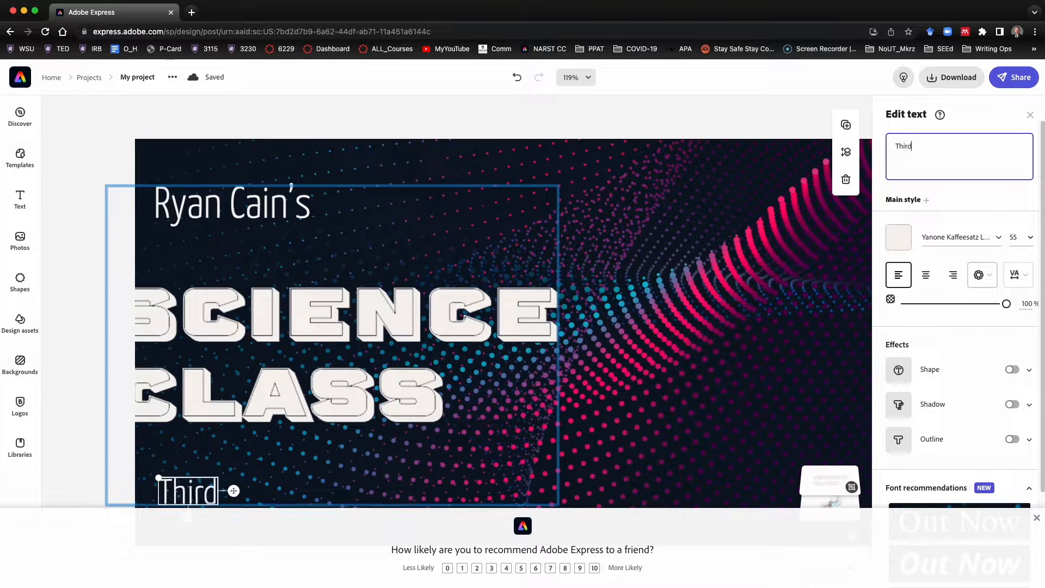
type(" Persio")
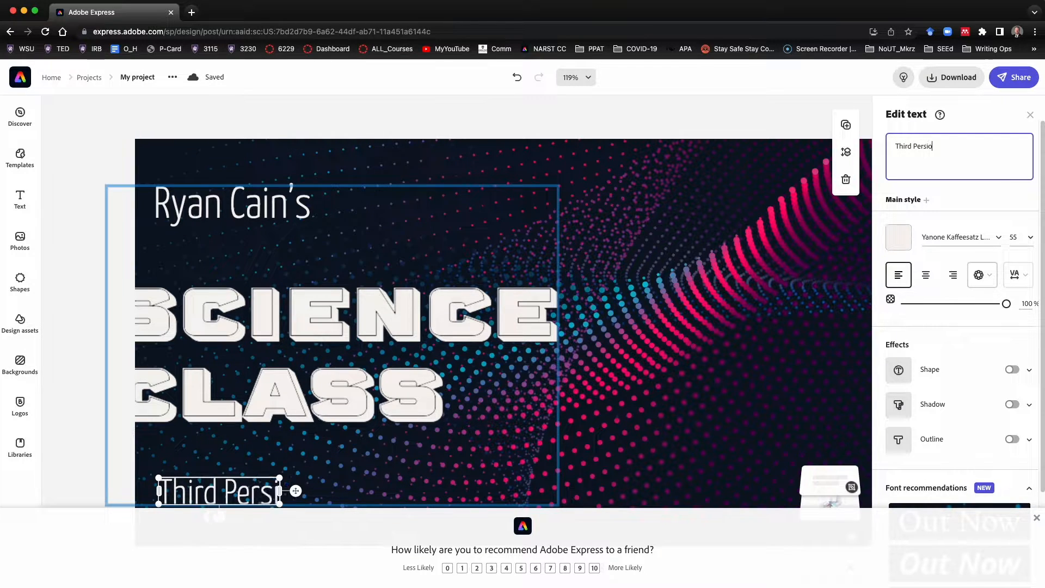
key("BackSpace")
key("BackSpace")
type("io")
key("BackSpace")
key("BackSpace")
key("BackSpace")
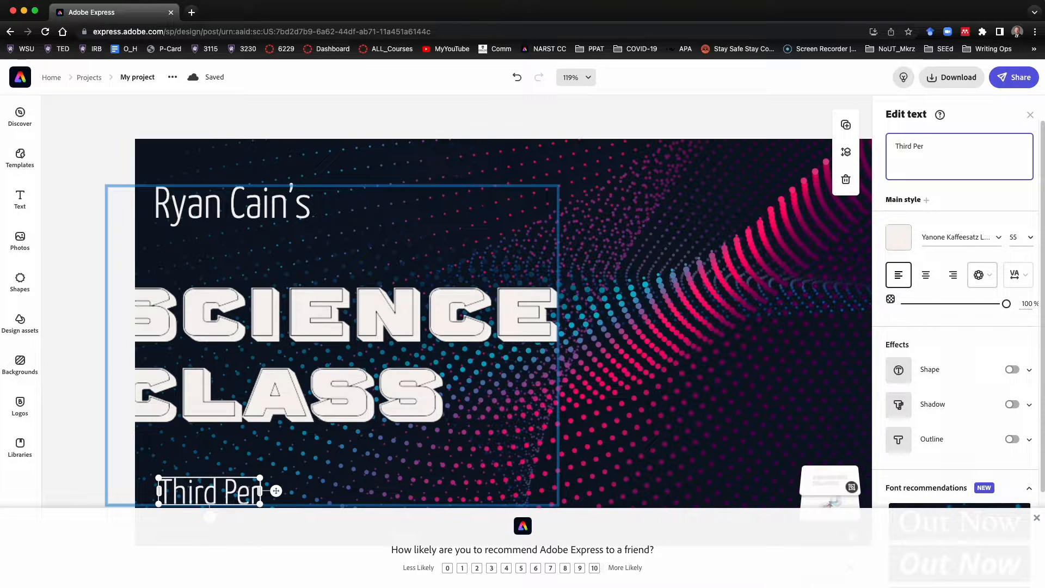
type("iod")
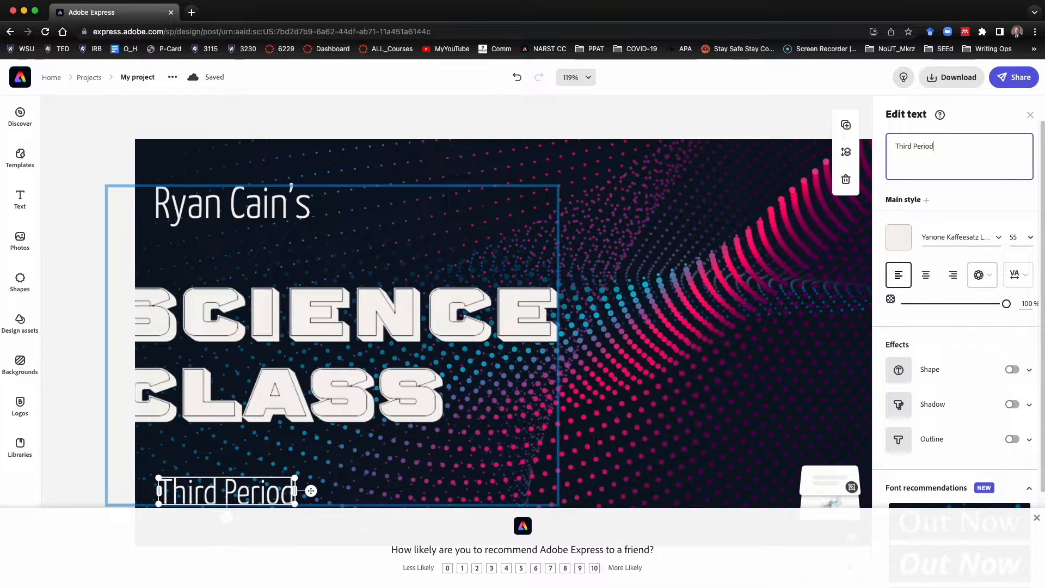
Append 6th Grade after the teacher's name in the top text line
left_click(277, 210)
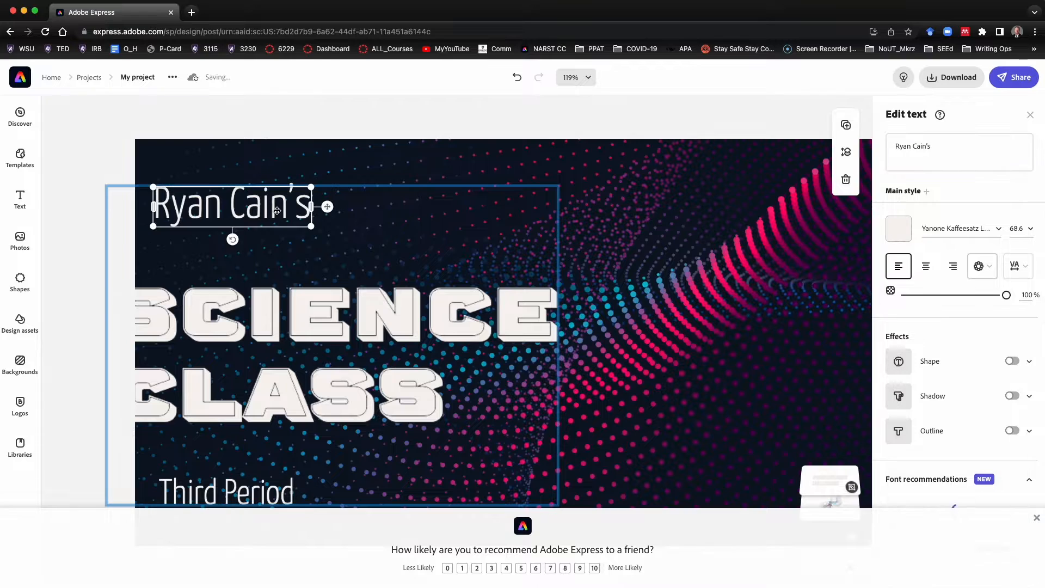
left_click(980, 143)
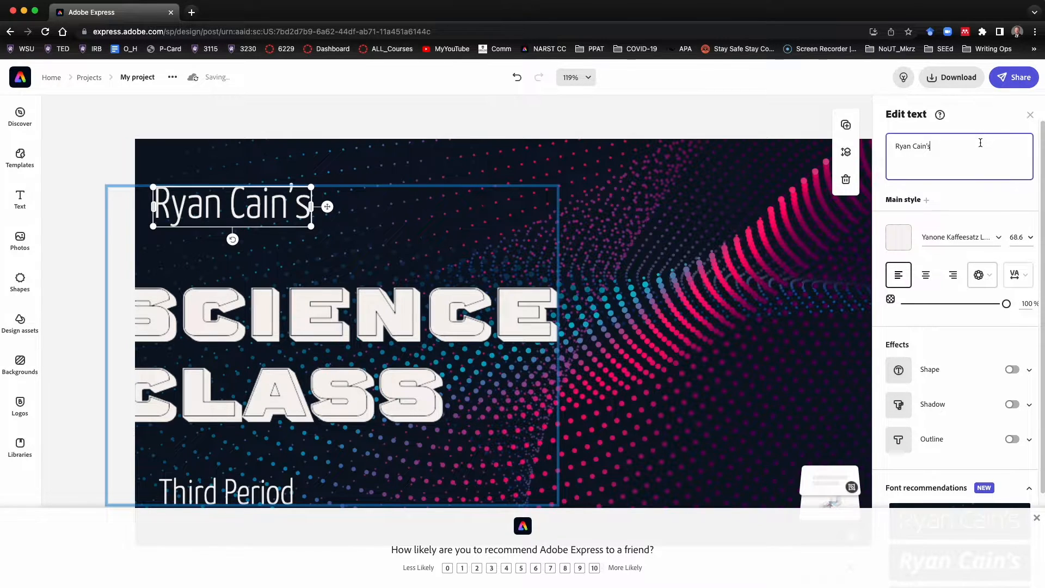
type("6")
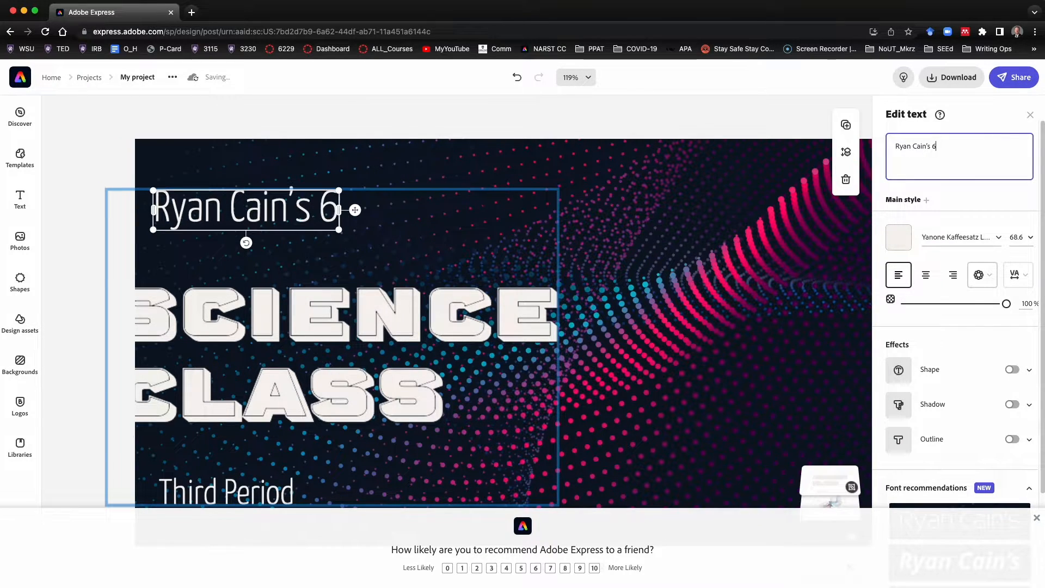
type("th Grade")
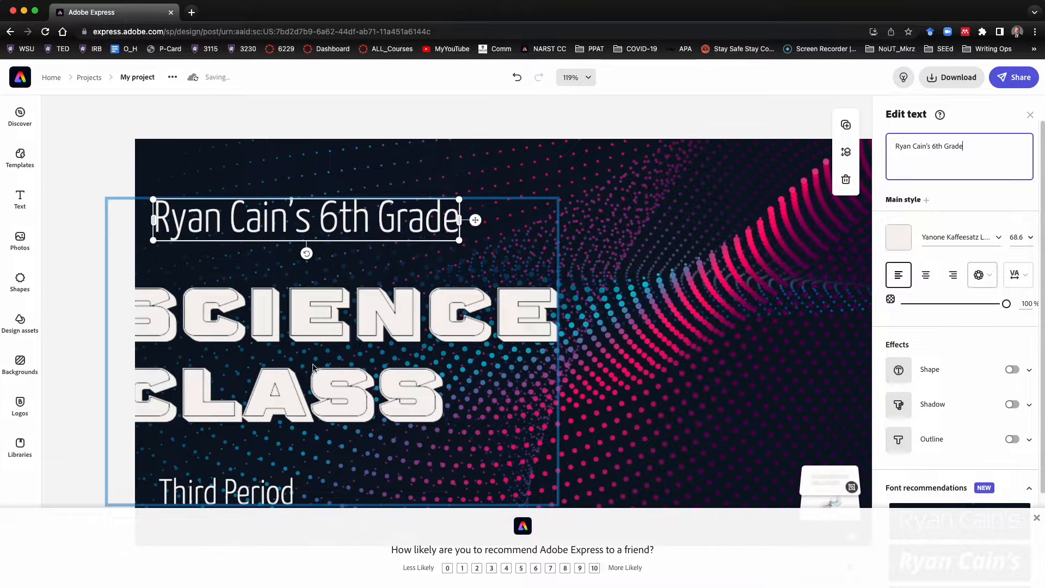
Move the whole text block up and slightly right on the banner
left_click(292, 340)
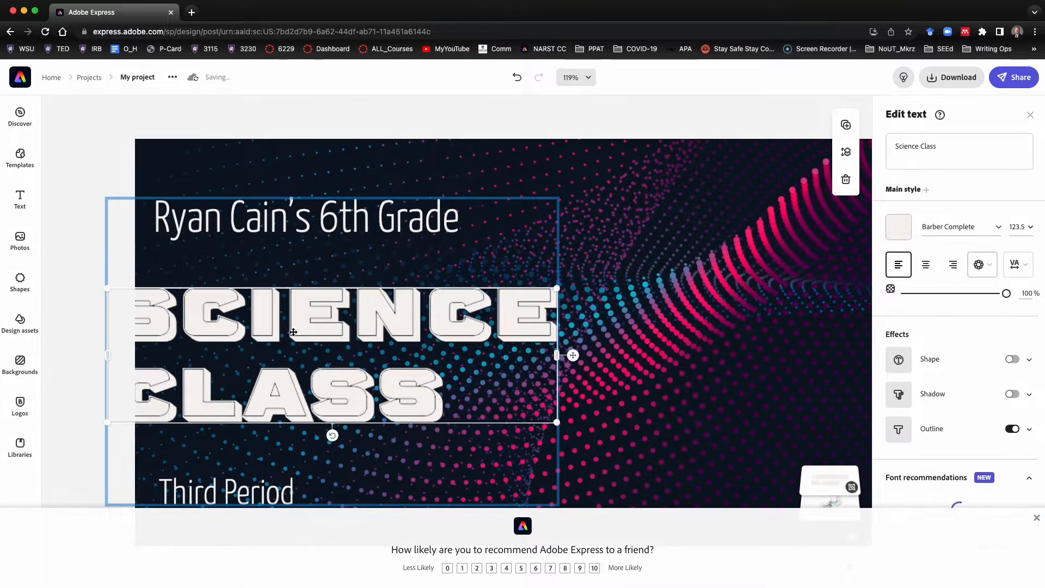
left_click(345, 225)
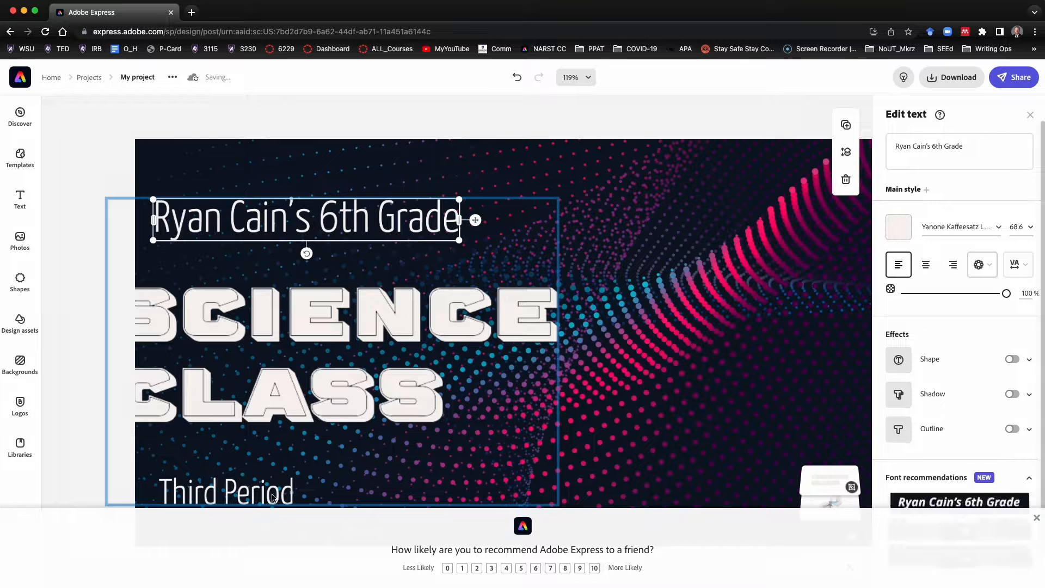
left_click(273, 495)
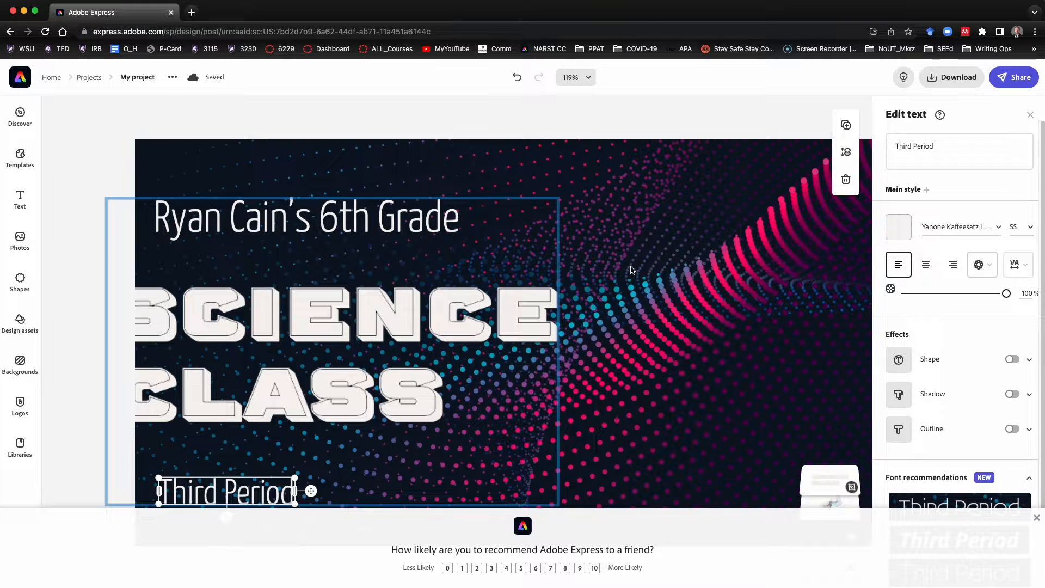
scroll(977, 262, "down", 3)
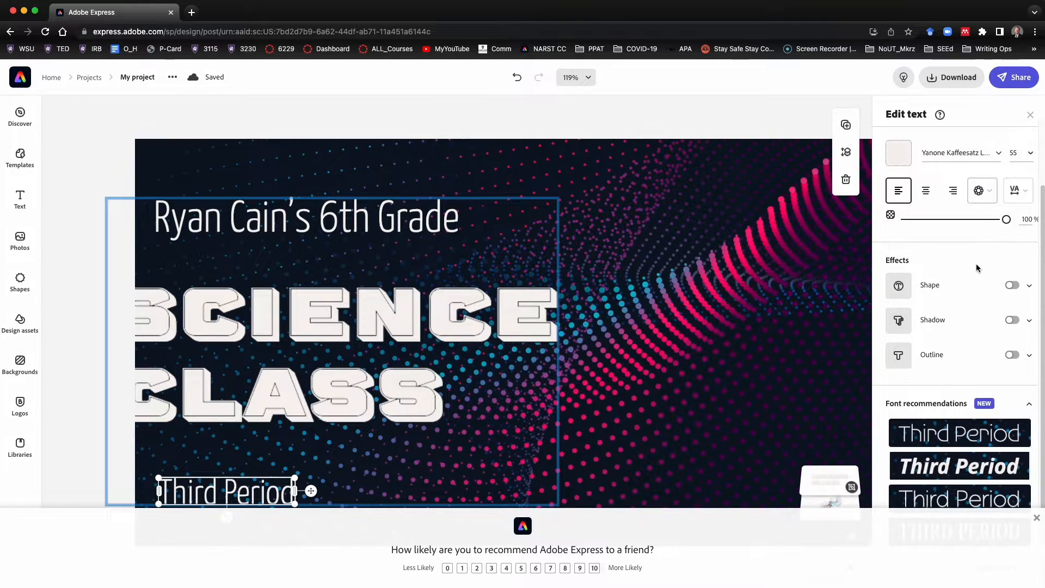
scroll(977, 267, "up", 3)
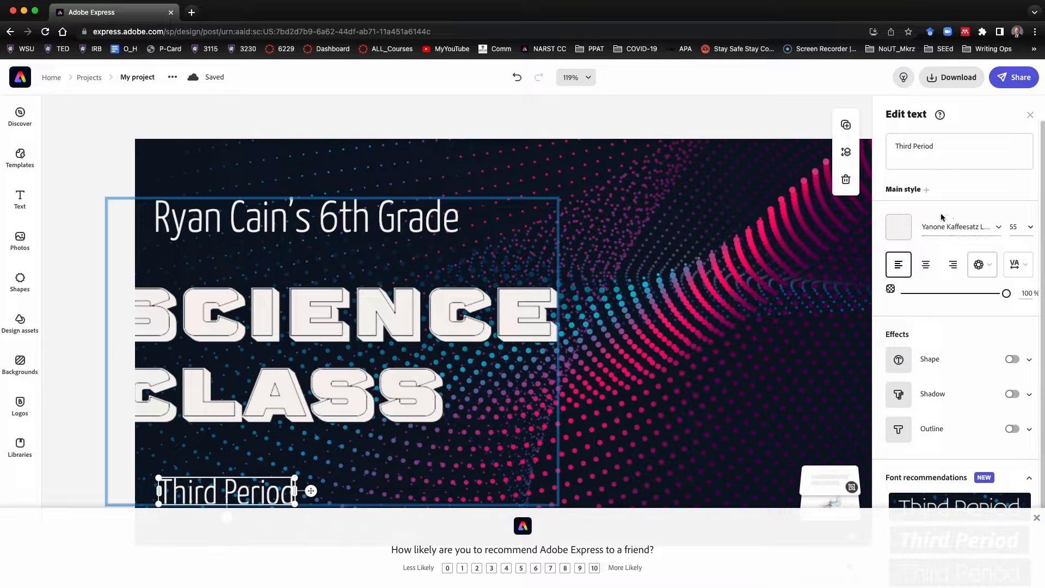
scroll(933, 443, "down", 3)
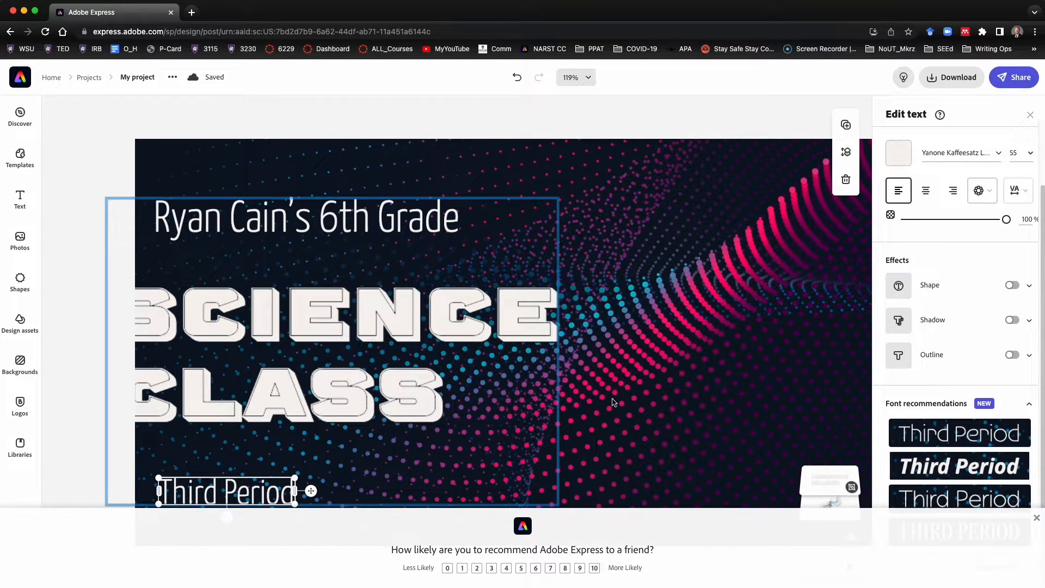
left_click_drag(284, 323, 313, 321)
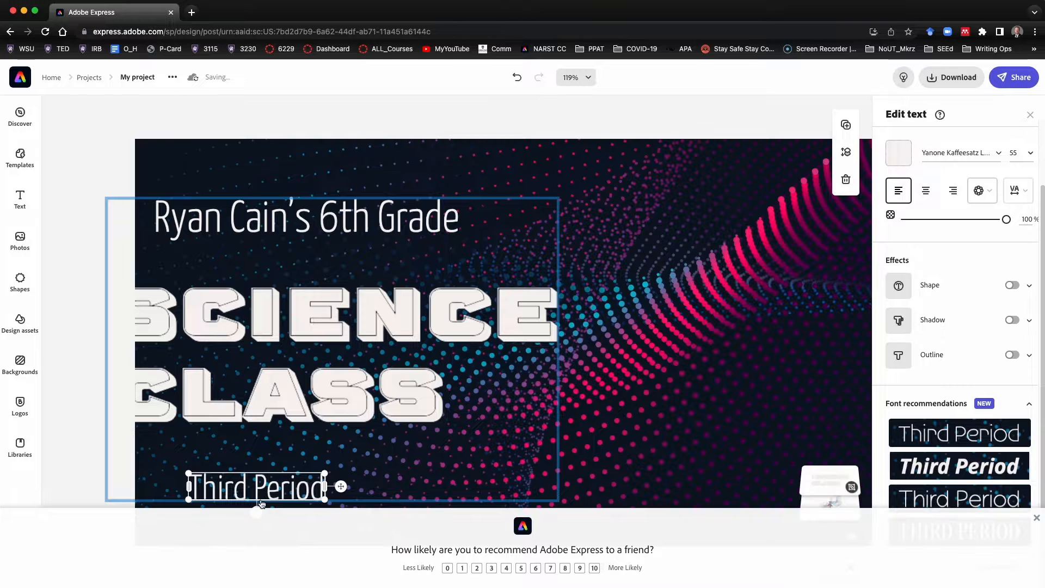
left_click(479, 392)
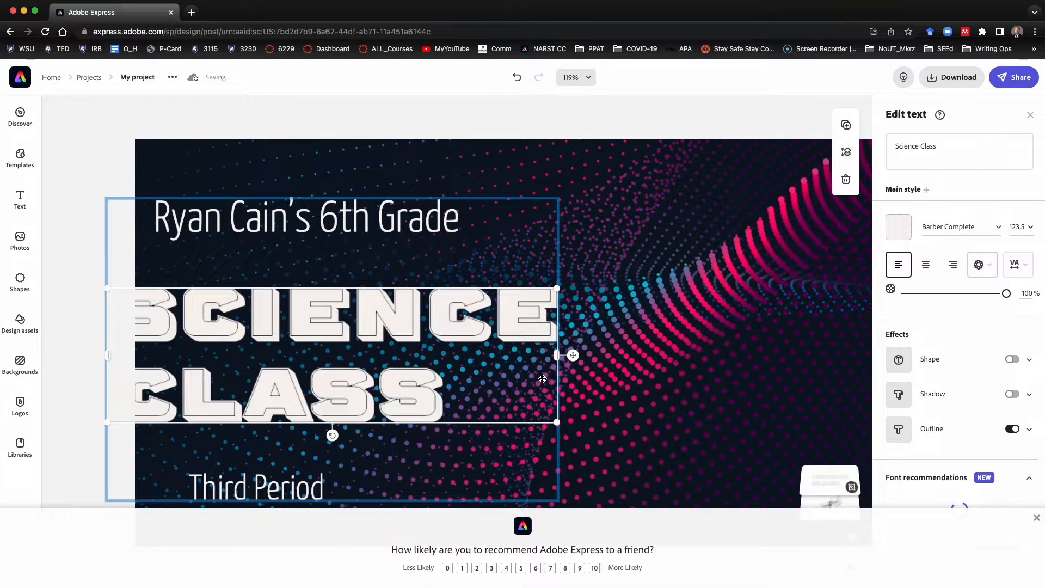
left_click(549, 200)
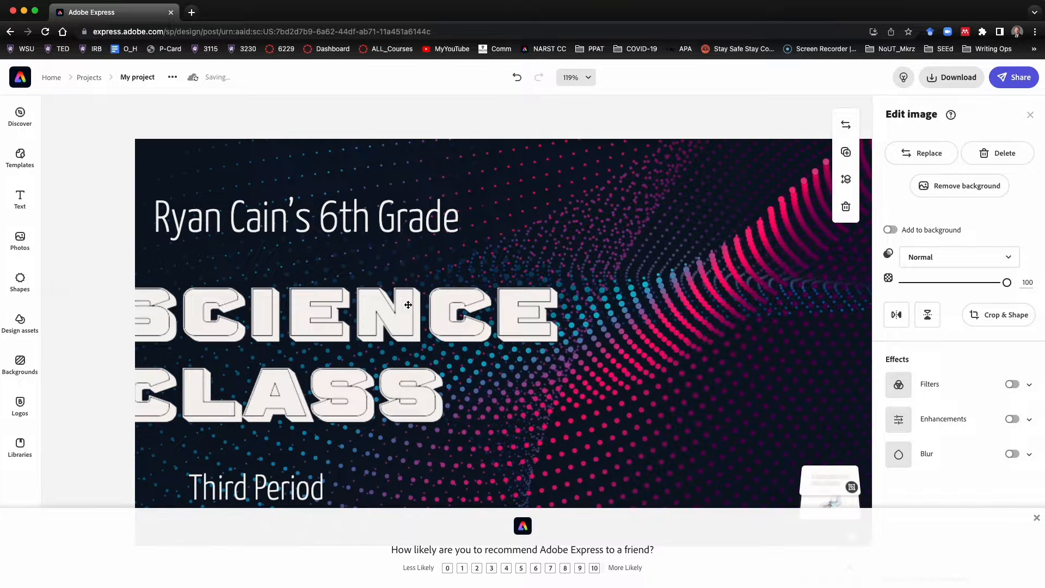
left_click_drag(404, 307, 381, 263)
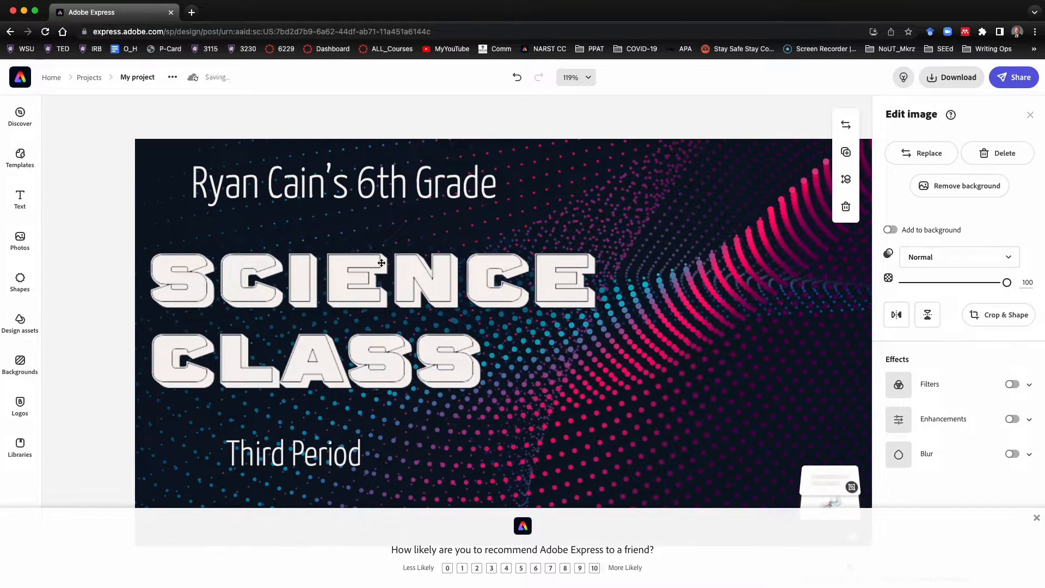
Shift the top line and the Third Period line left to align with the title's left edge
left_click(316, 190)
left_click(316, 189)
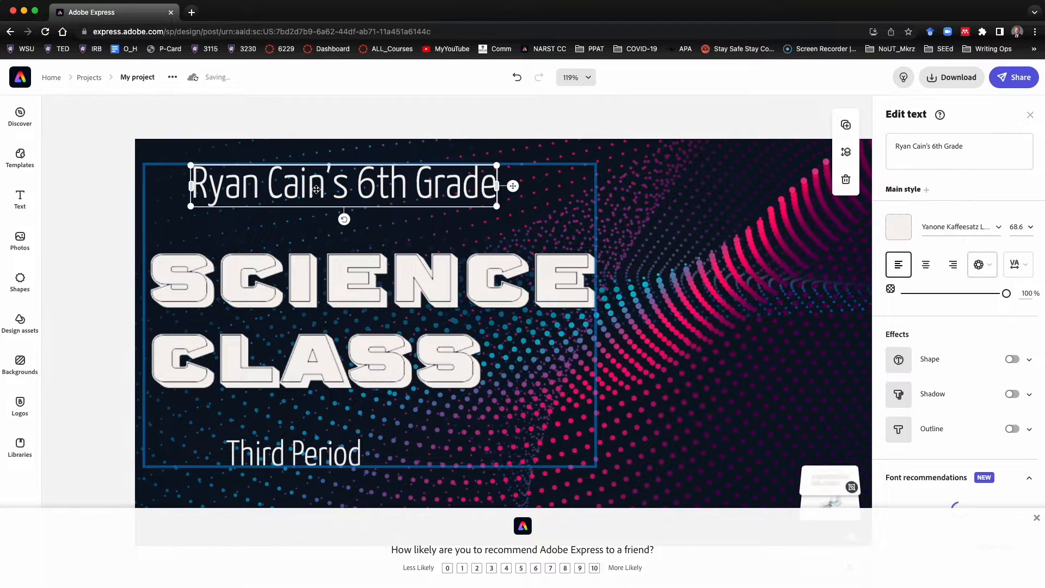
left_click_drag(317, 189, 272, 204)
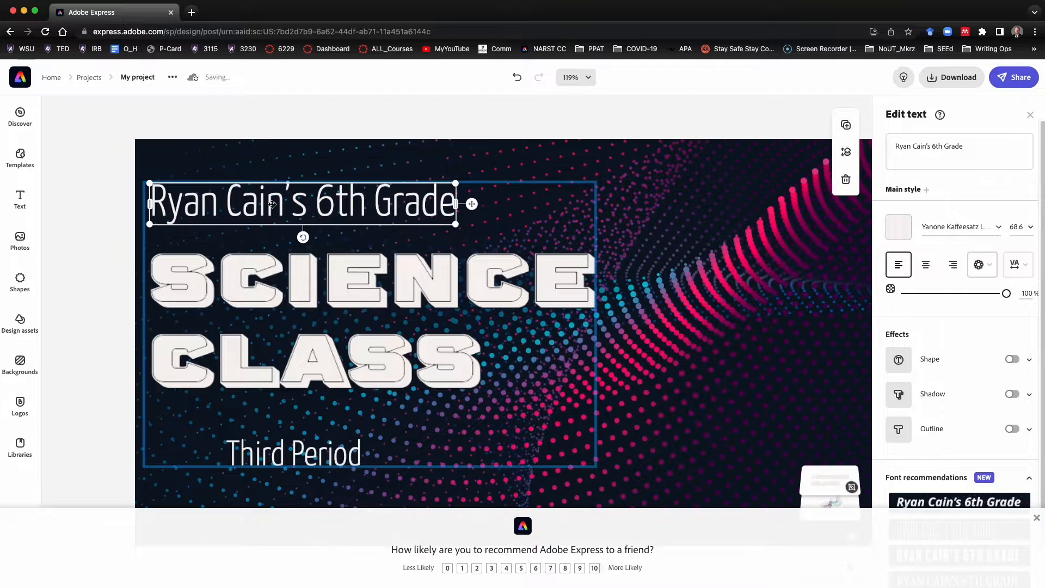
left_click(292, 461)
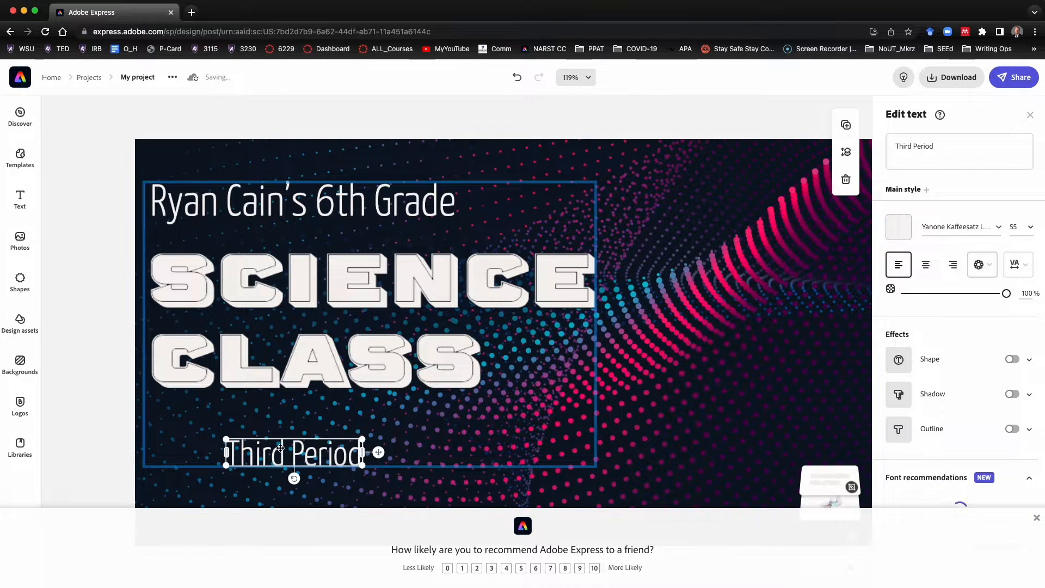
left_click_drag(294, 460, 223, 425)
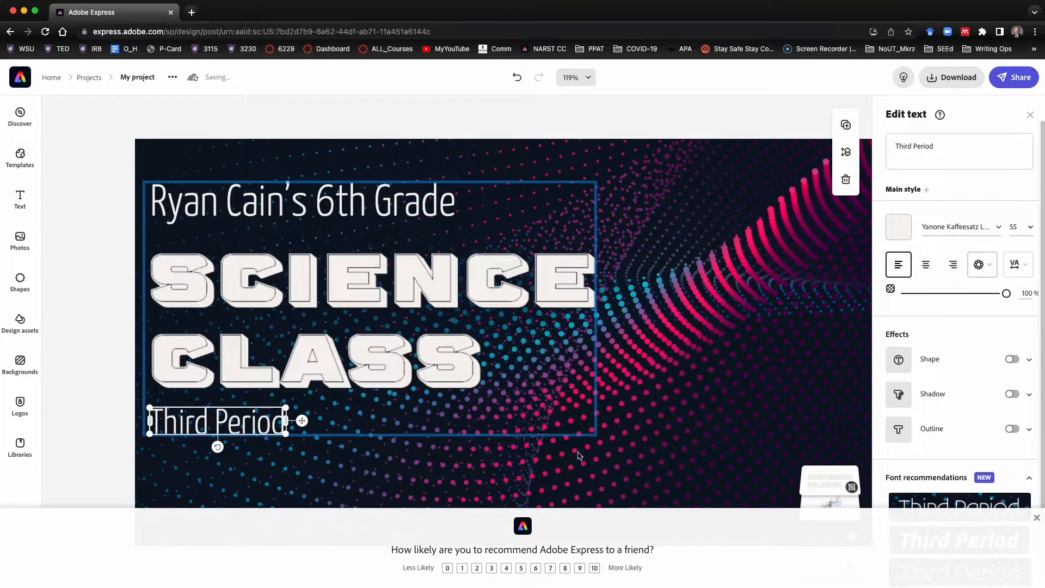
Move the whole text block slightly higher on the banner
left_click(398, 362)
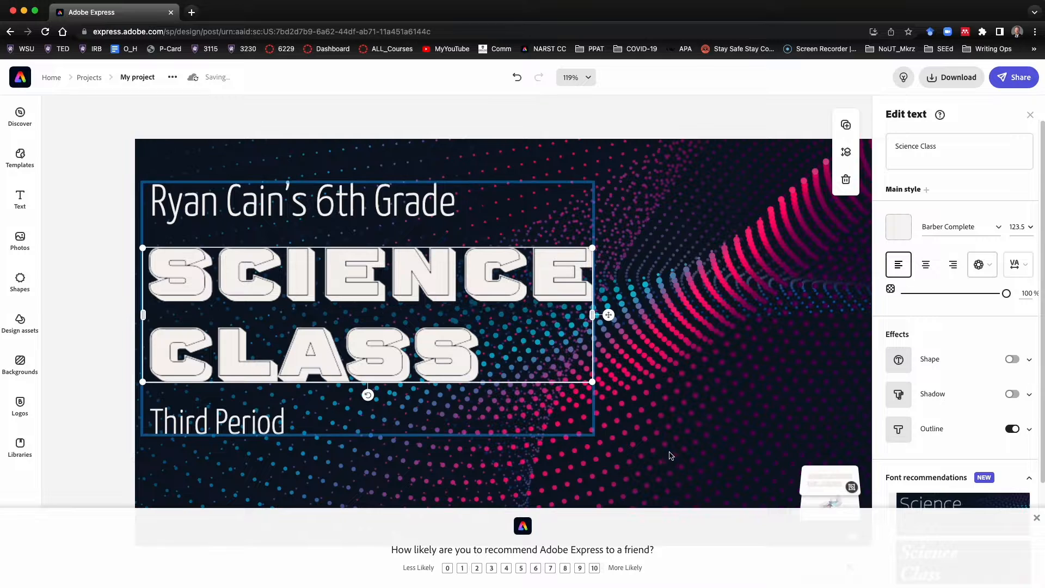
left_click(549, 439)
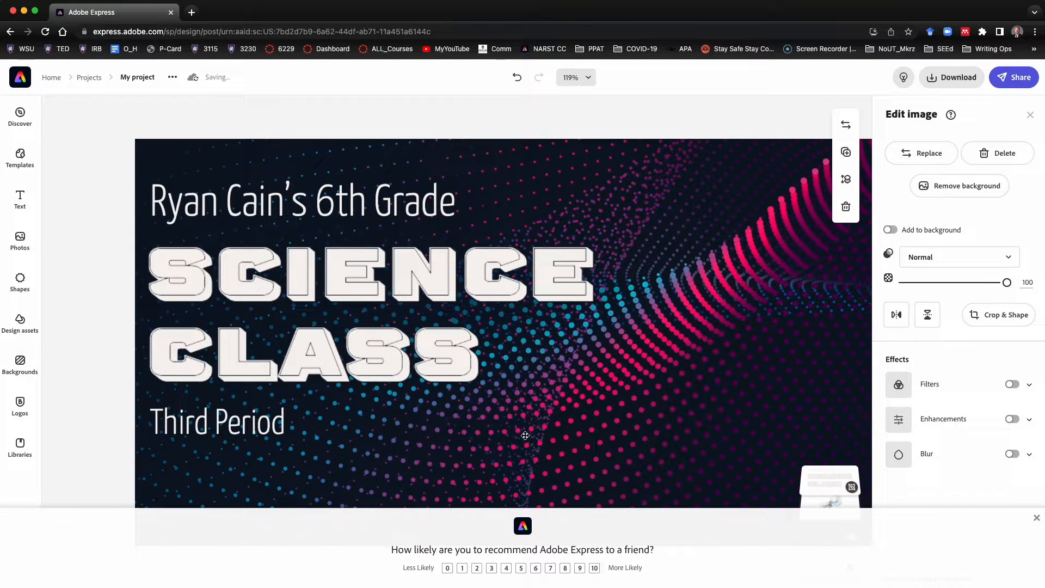
left_click(385, 349)
left_click_drag(465, 413, 463, 385)
left_click(658, 432)
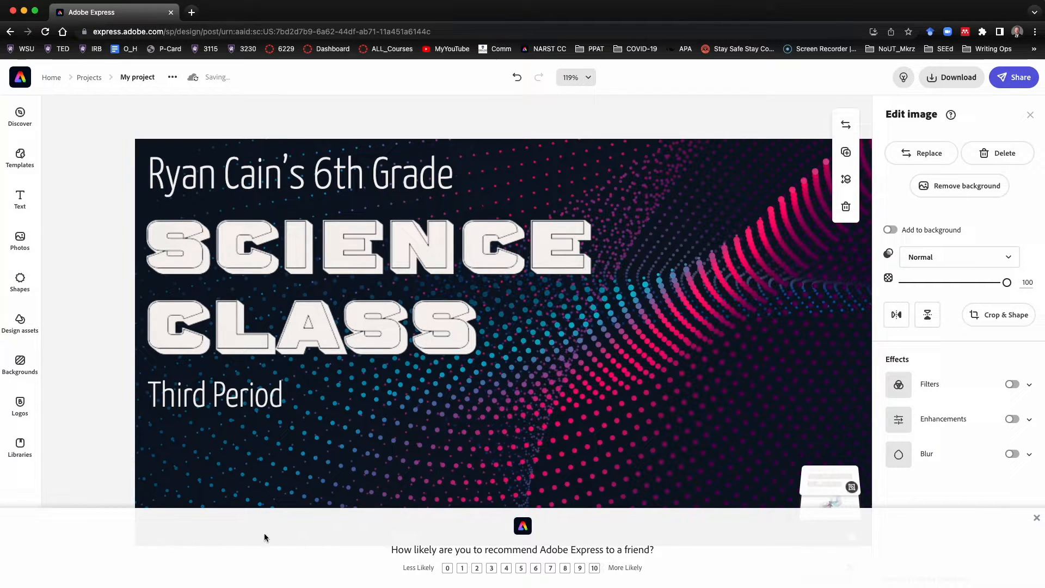
Dismiss the rating survey, upload the photo IMG_7984.JPG from Downloads onto the banner, and close the photos panel
left_click(1036, 519)
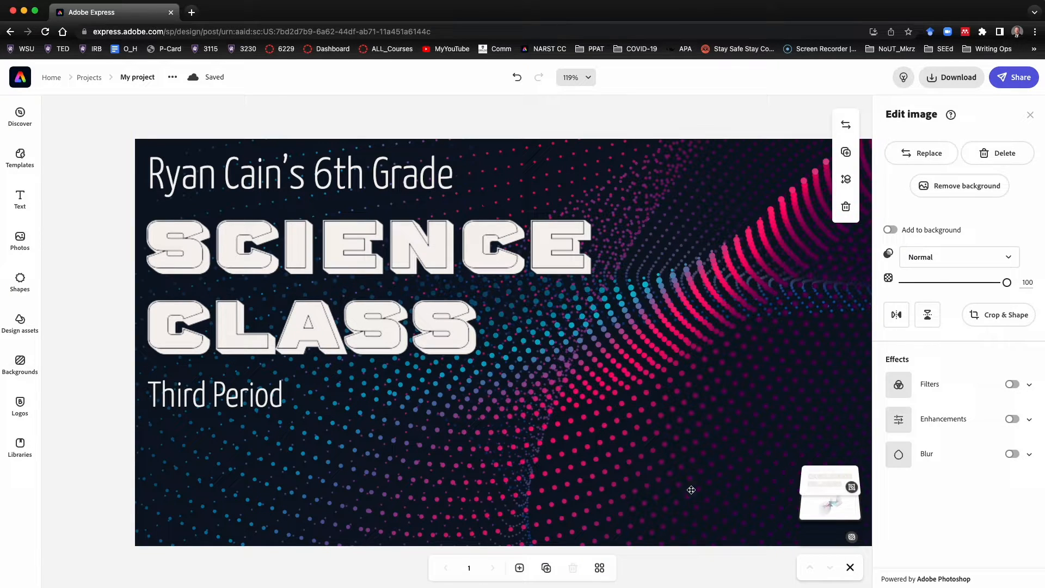
left_click(825, 479)
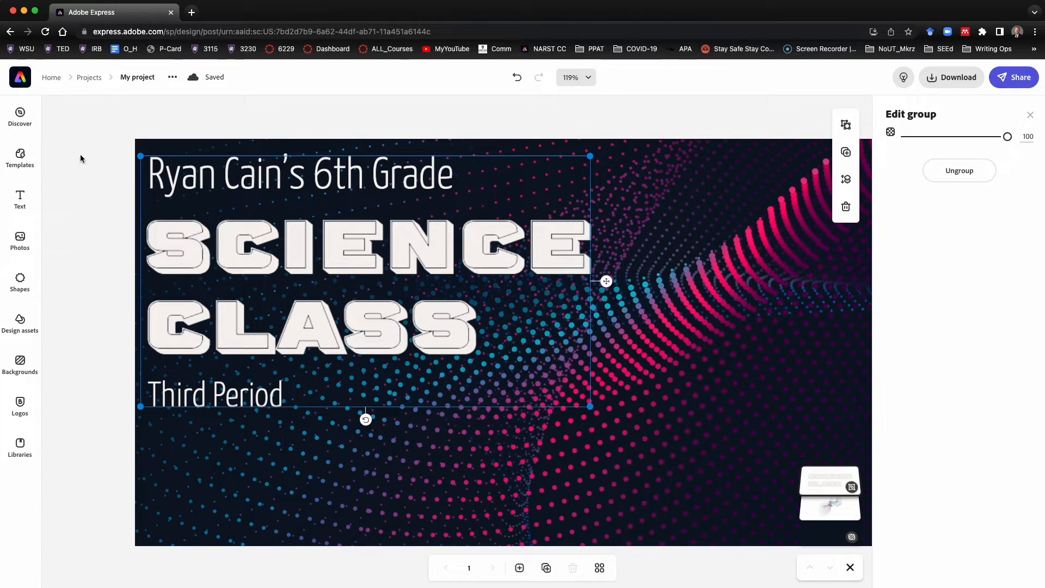
left_click(20, 241)
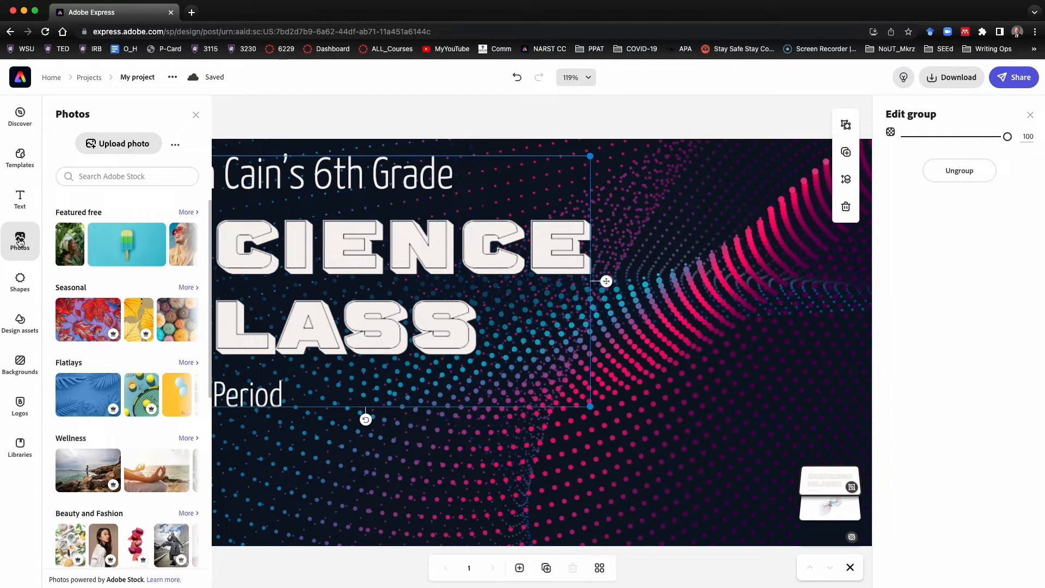
left_click(111, 149)
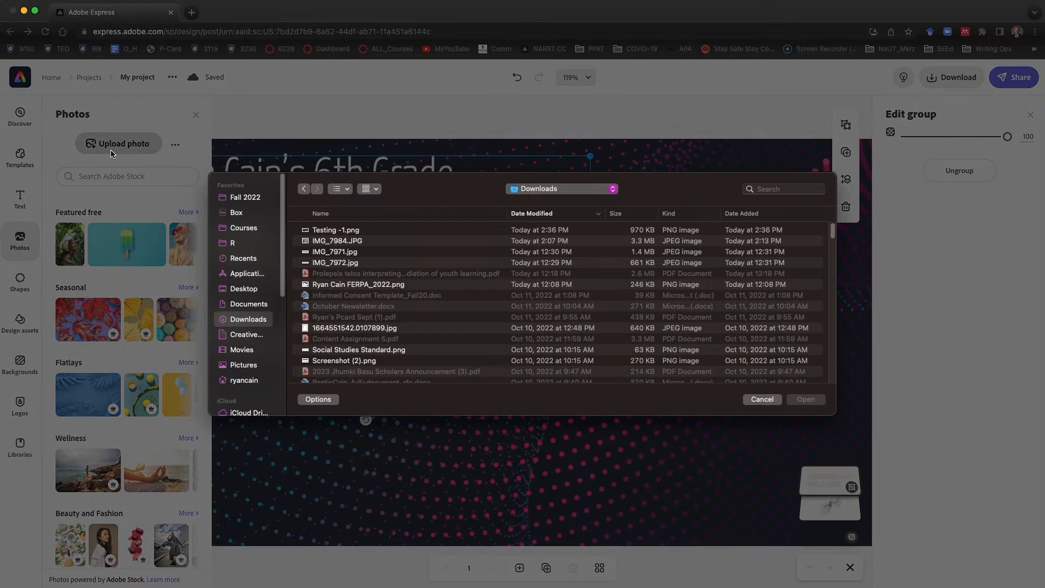
left_click(328, 243)
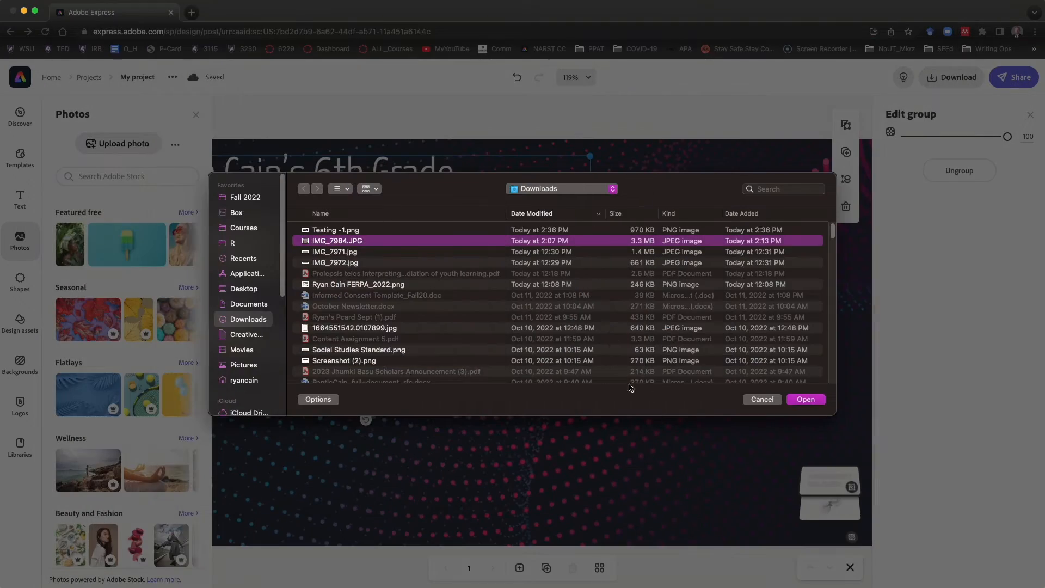
left_click(816, 402)
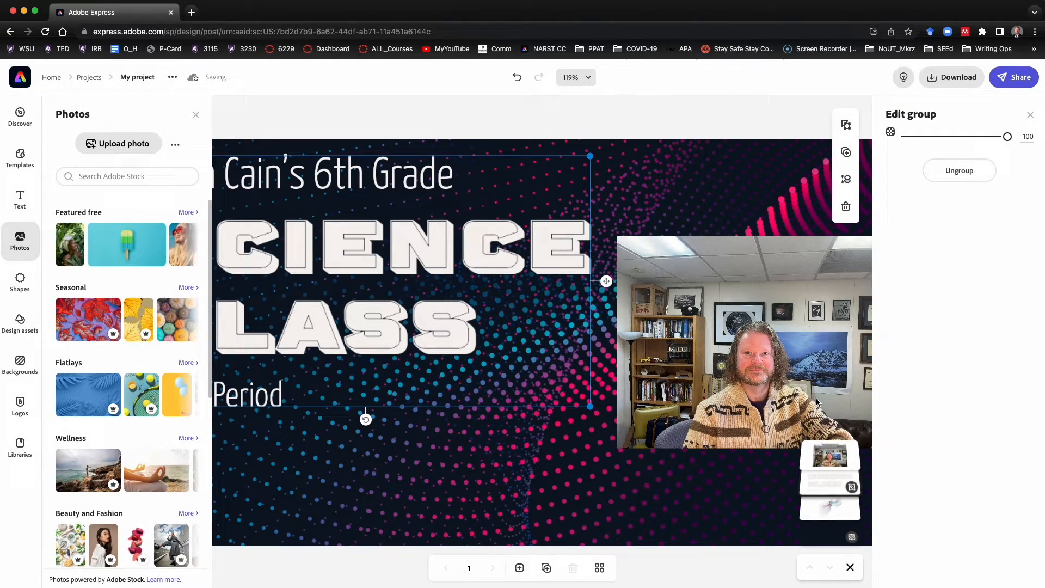
left_click(197, 116)
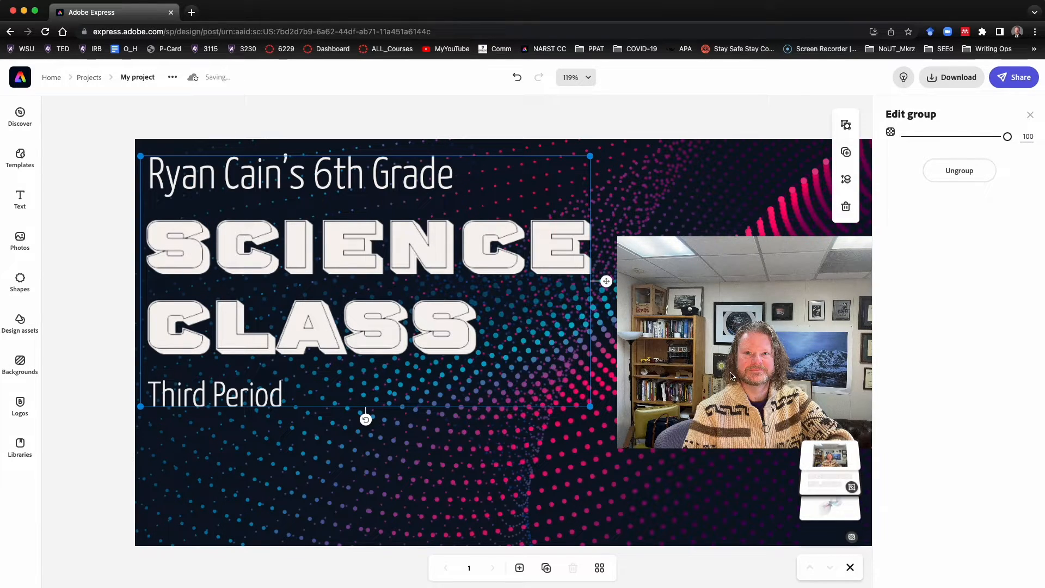
Move the photo to the banner's lower right corner and remove its background
left_click_drag(761, 327, 760, 314)
left_click_drag(802, 355, 731, 458)
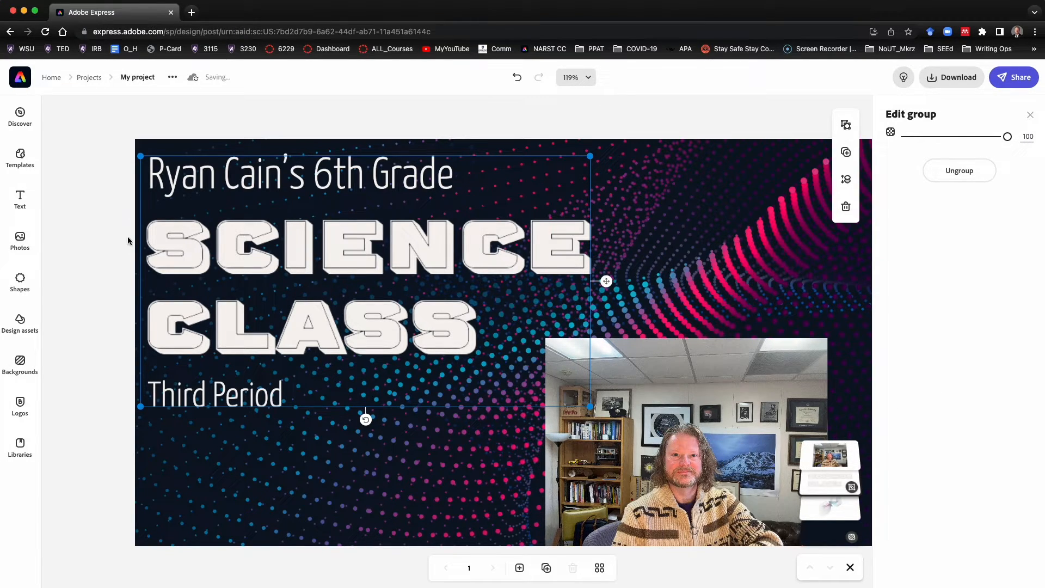
left_click(652, 386)
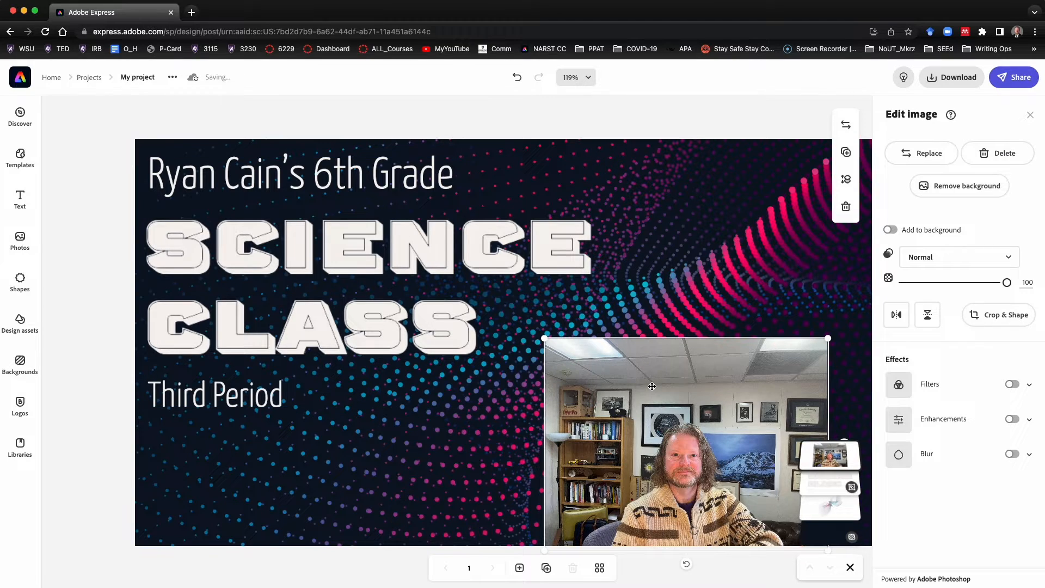
left_click(957, 190)
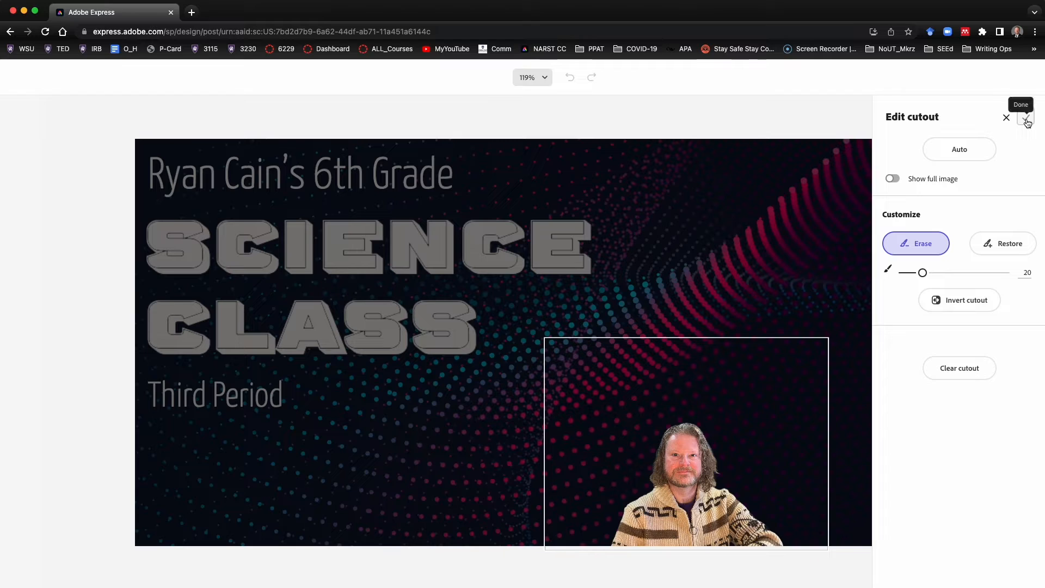
left_click(896, 181)
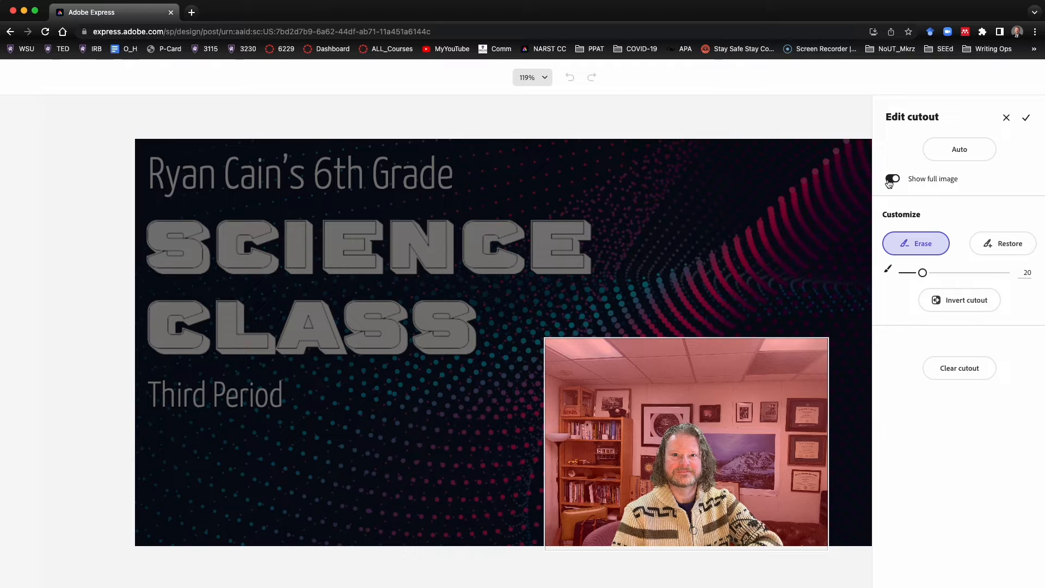
left_click(891, 180)
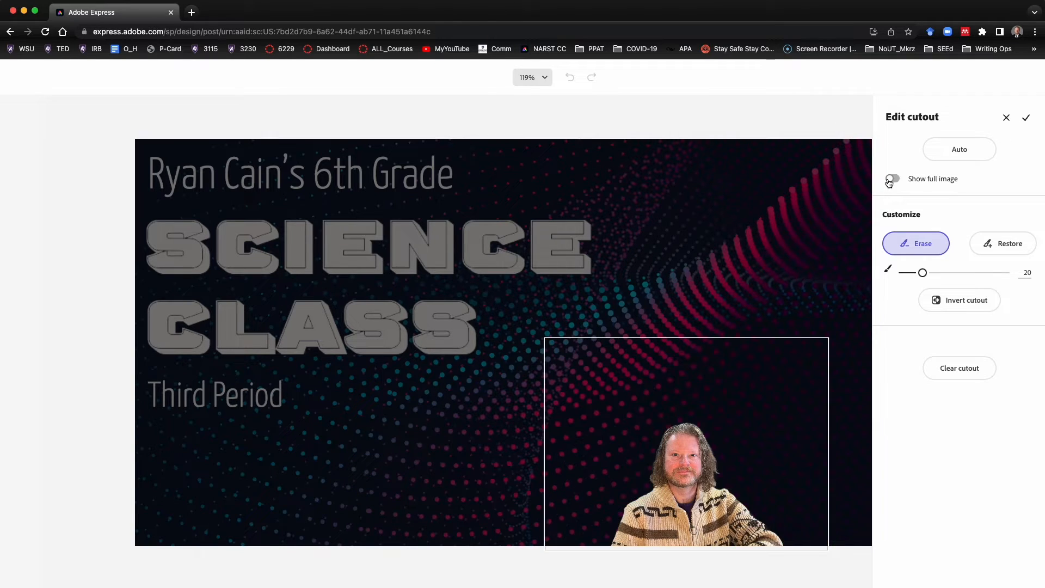
left_click(1026, 118)
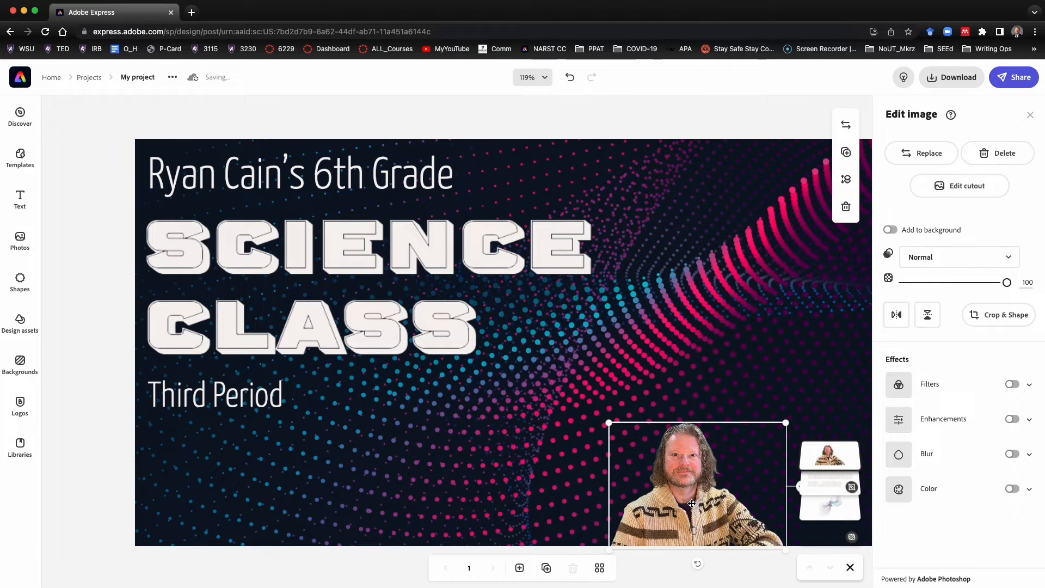
Enlarge the cut-out photo and reposition it in the lower right of the banner
left_click_drag(609, 423, 517, 350)
left_click_drag(662, 458, 699, 459)
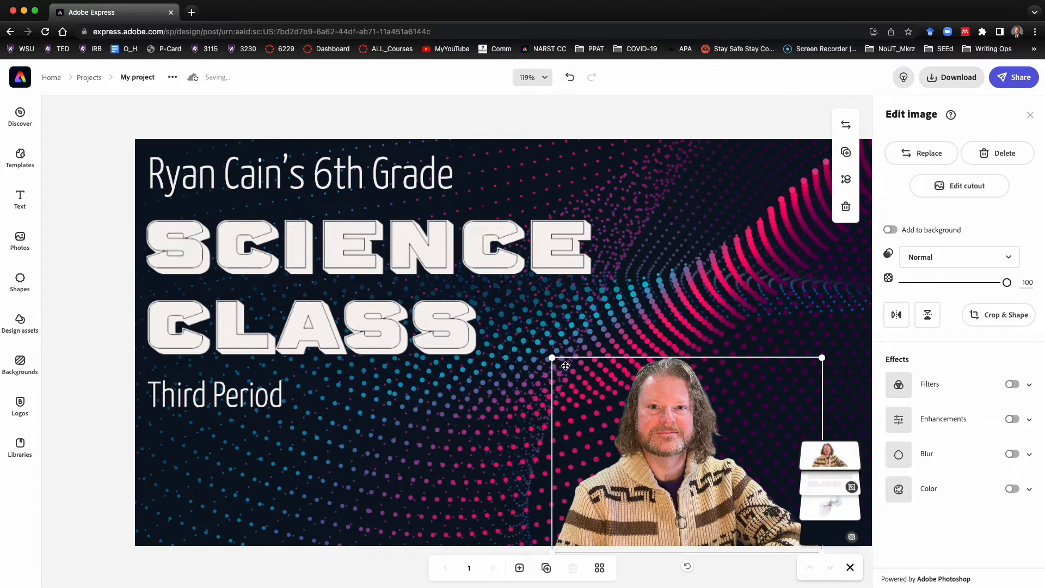
left_click_drag(552, 358, 514, 312)
left_click_drag(635, 402, 653, 403)
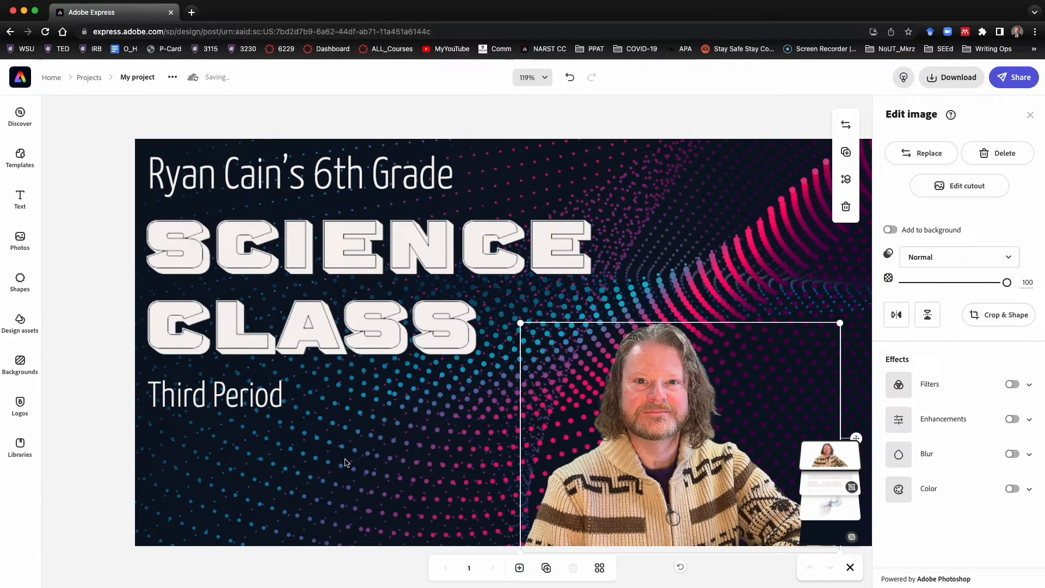
Select the banner's background image and apply a blur of 4
left_click(822, 540)
left_click(819, 514)
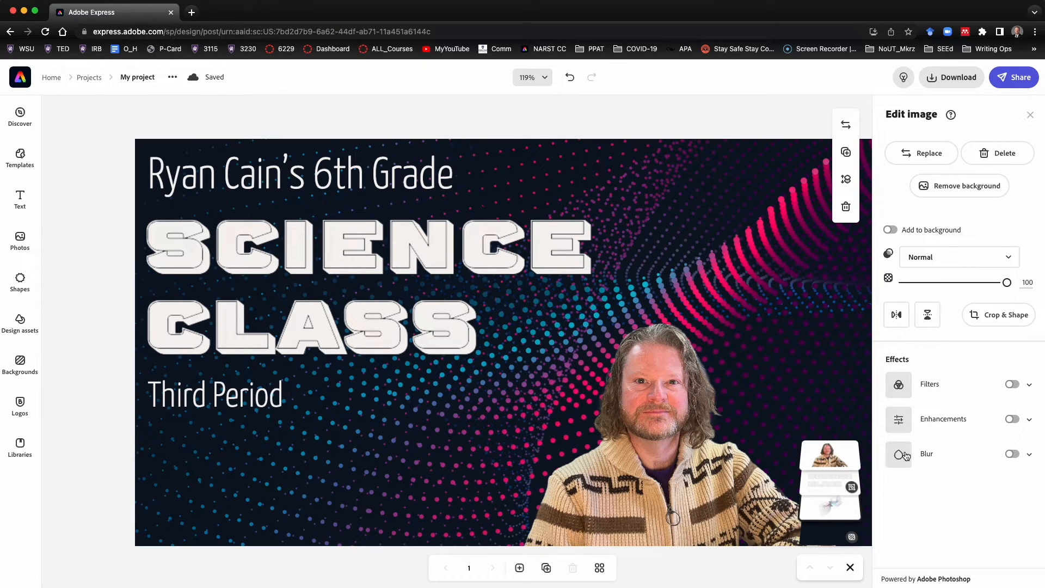
left_click(1014, 455)
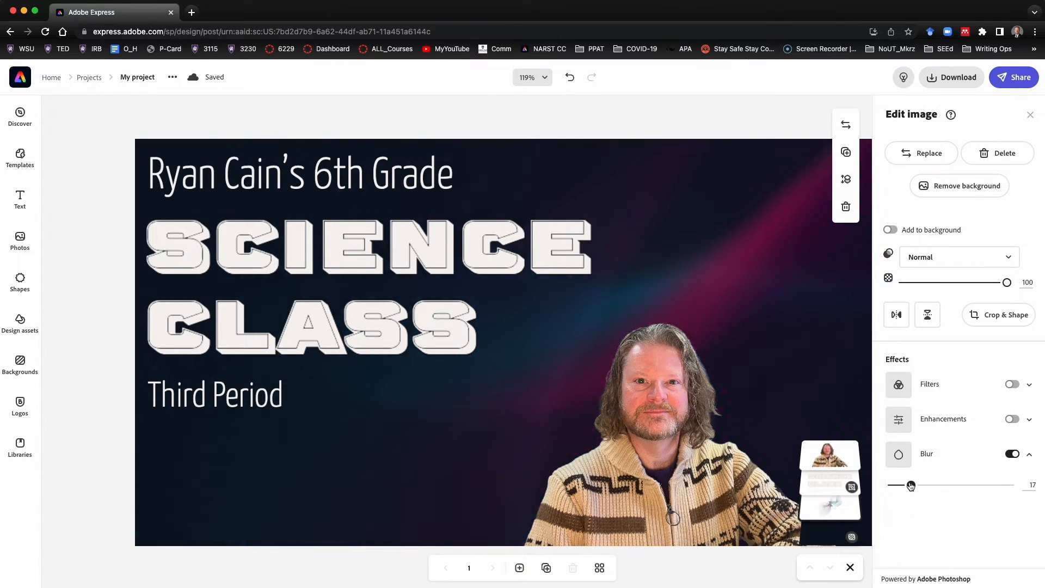
left_click_drag(897, 484, 896, 485)
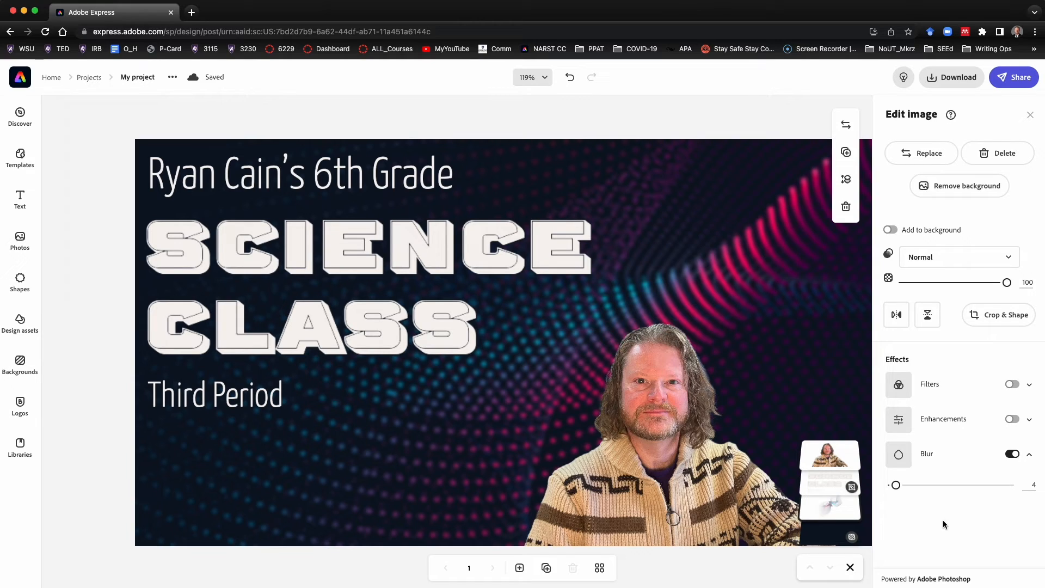
Download the finished banner as a PNG file
left_click(956, 75)
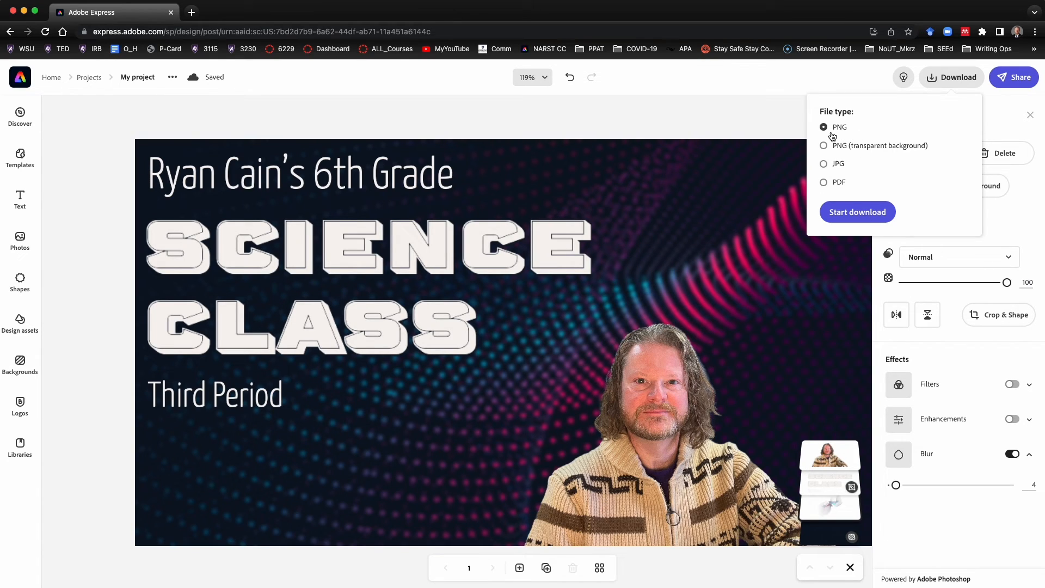
left_click(874, 212)
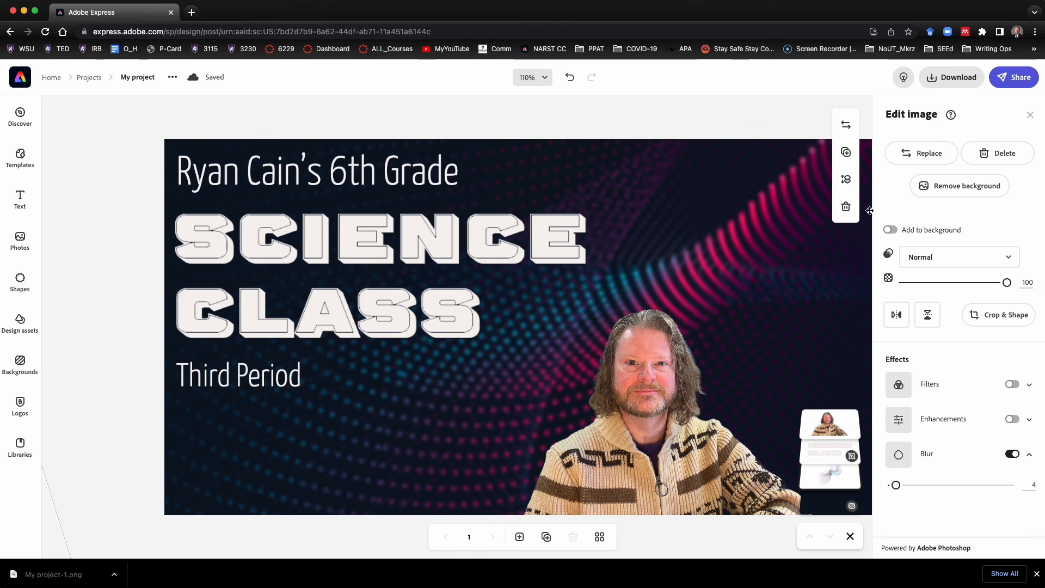
right_click(966, 31)
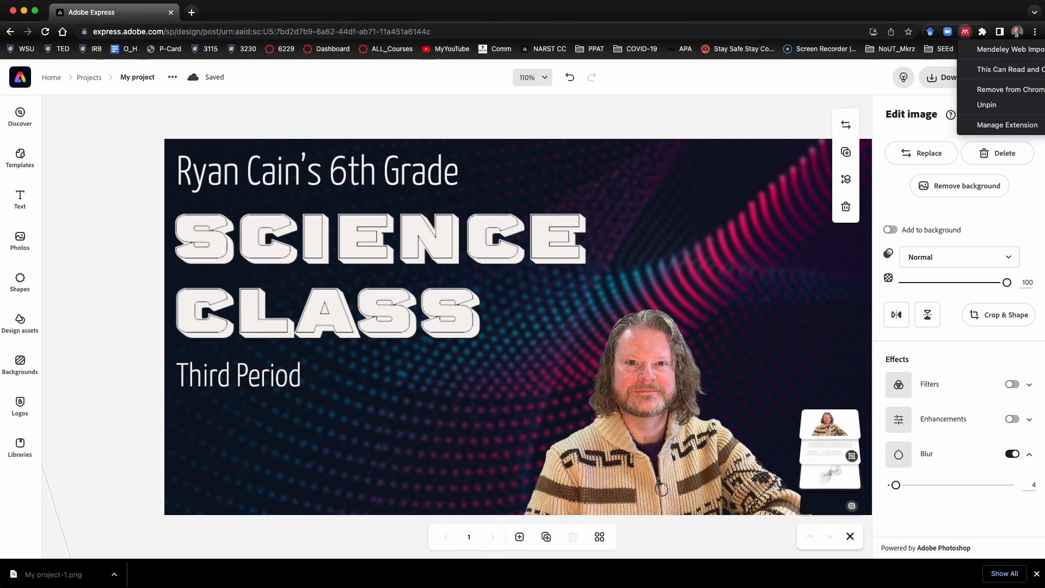